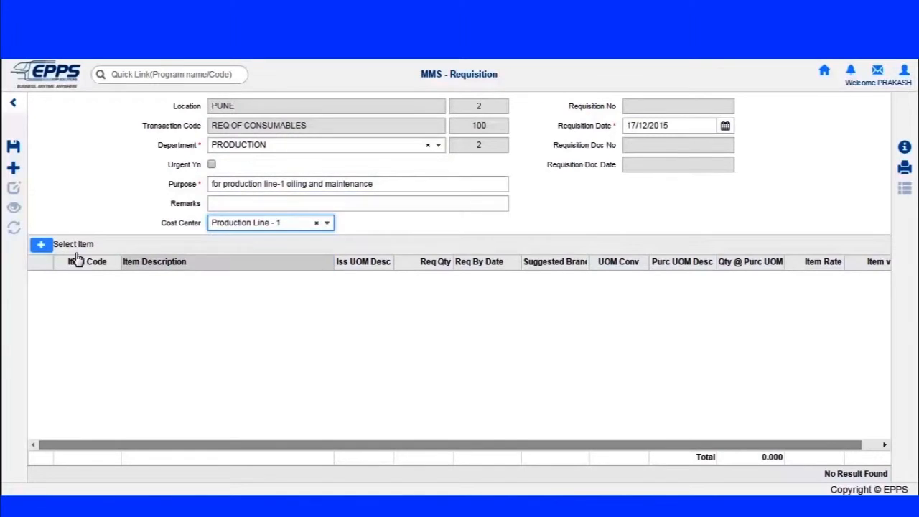
Add both cotton hand glove items and the 15" rubber hand gloves (shock proof) to the requisition, filtering the item list by "gloves".
click(45, 246)
click(105, 171)
text(gloves)
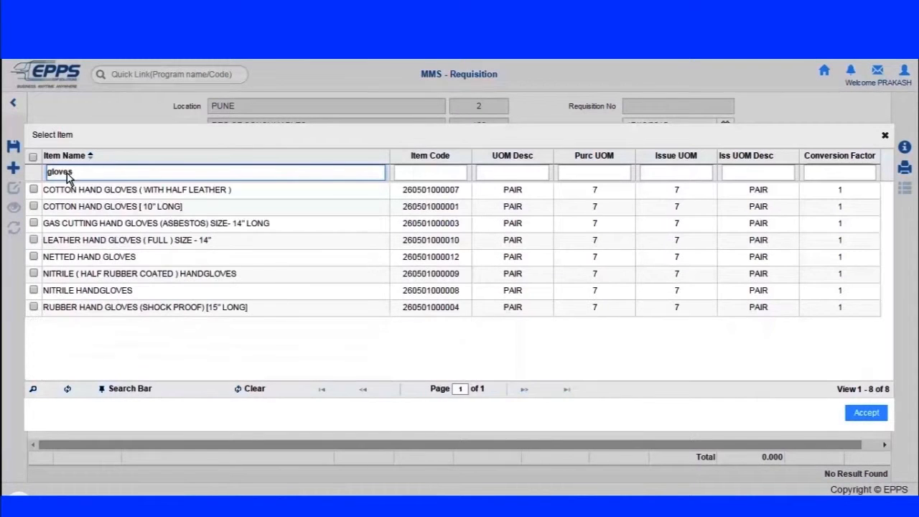
click(33, 189)
click(33, 206)
click(34, 308)
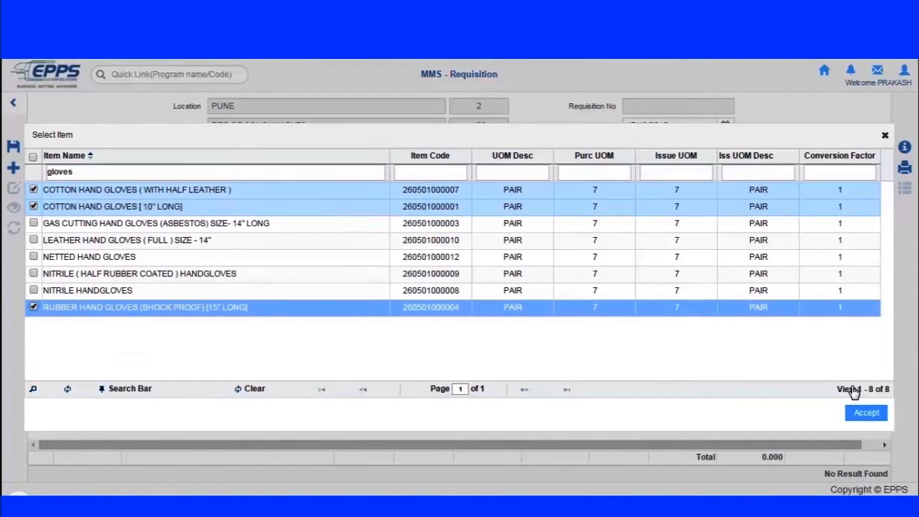
click(866, 413)
Set the required quantity of all three glove items to 50 and the first item's required-by date to 21/12/2015.
click(444, 279)
text(50)
click(439, 297)
text(50)
click(439, 313)
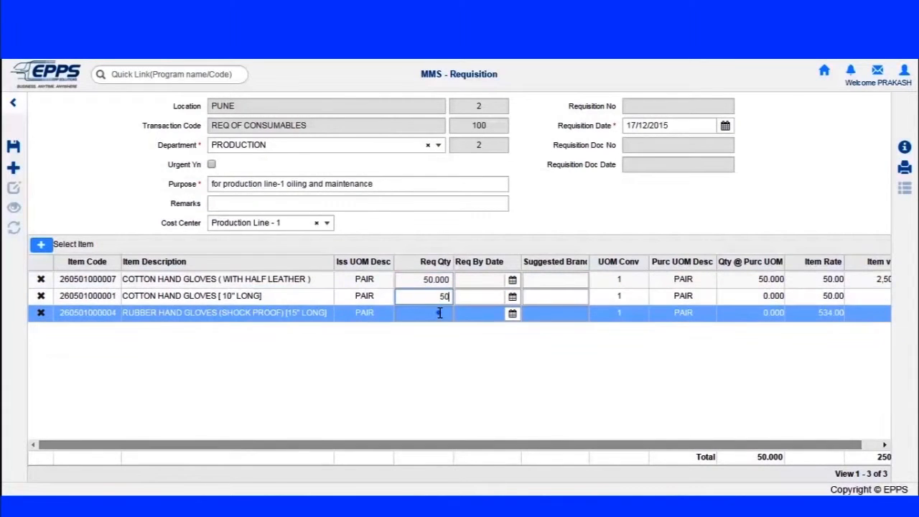
text(50)
click(476, 280)
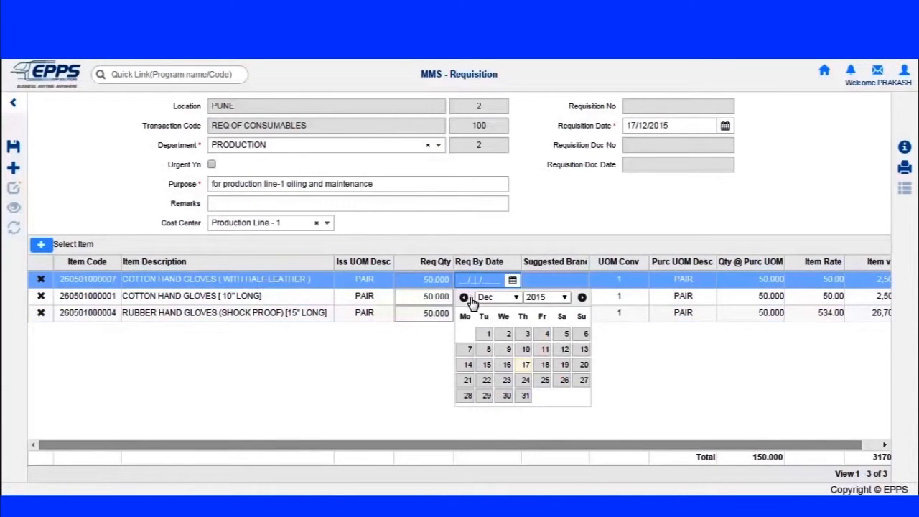
click(469, 381)
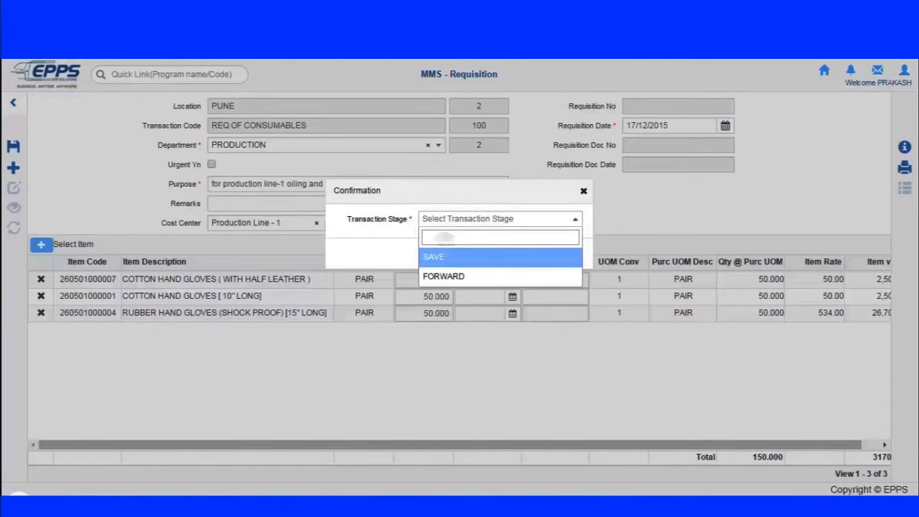
Submit the requisition with transaction stage FORWARD to the managing director, then return to the home page.
key(Down)
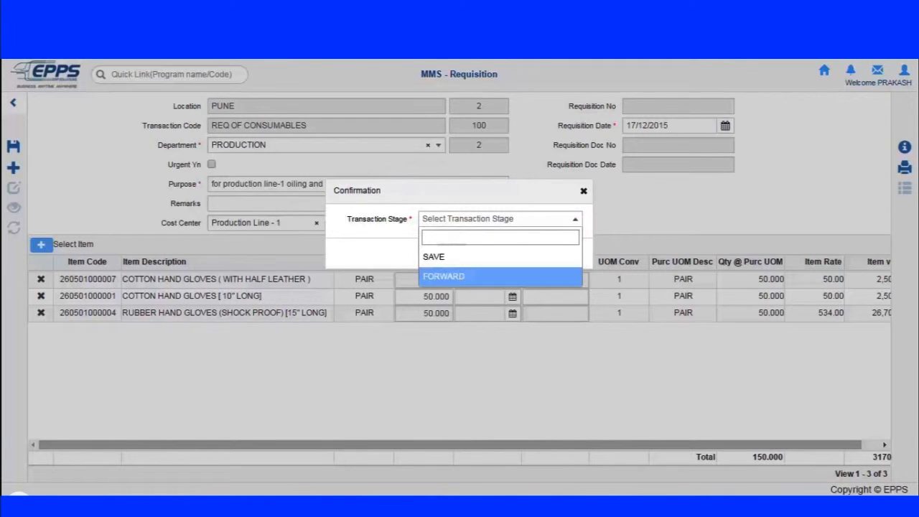
click(443, 278)
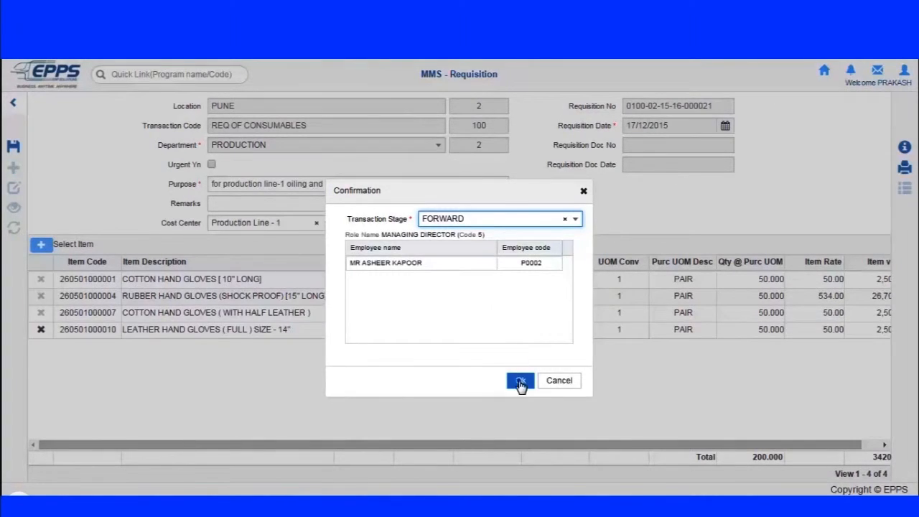
click(521, 380)
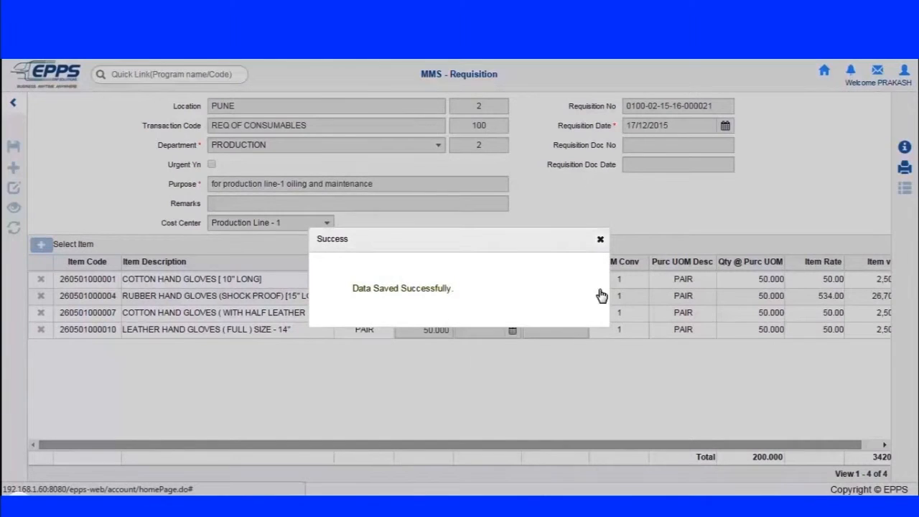
click(604, 240)
click(824, 70)
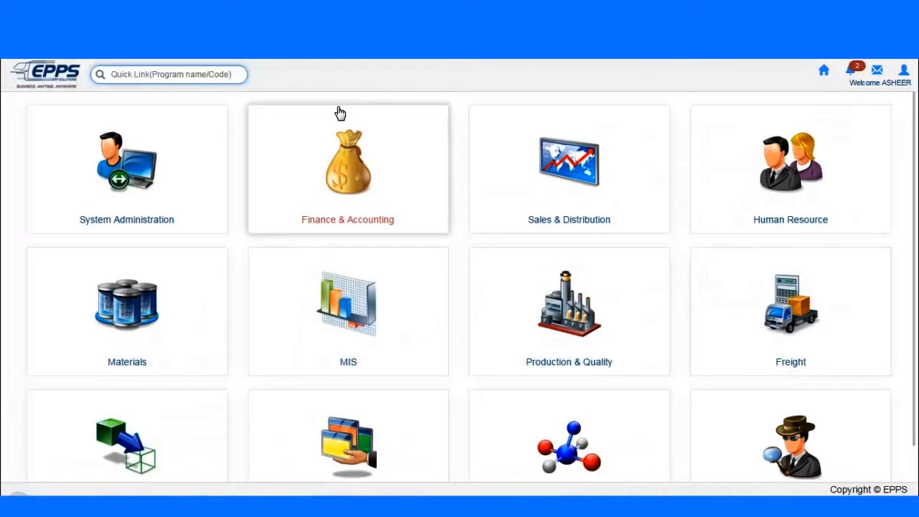
Open the second requisition in the approval notifications.
click(850, 72)
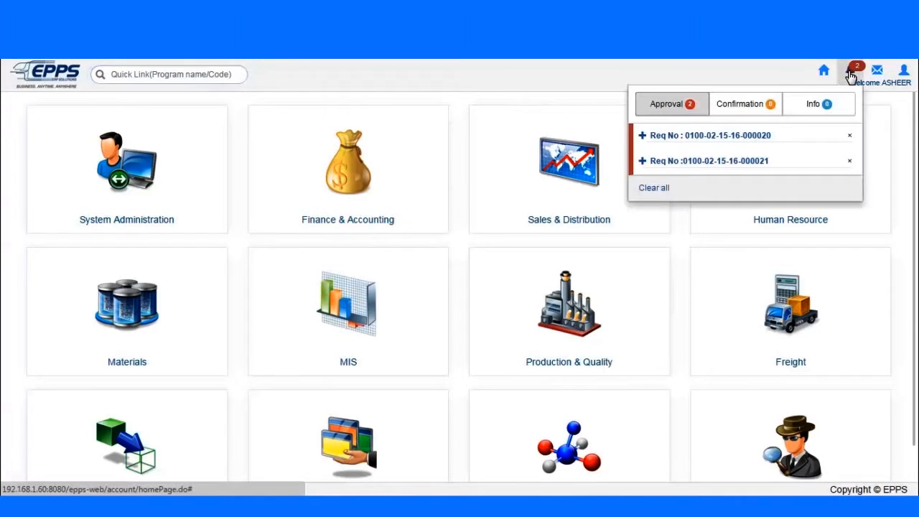
click(643, 162)
click(677, 163)
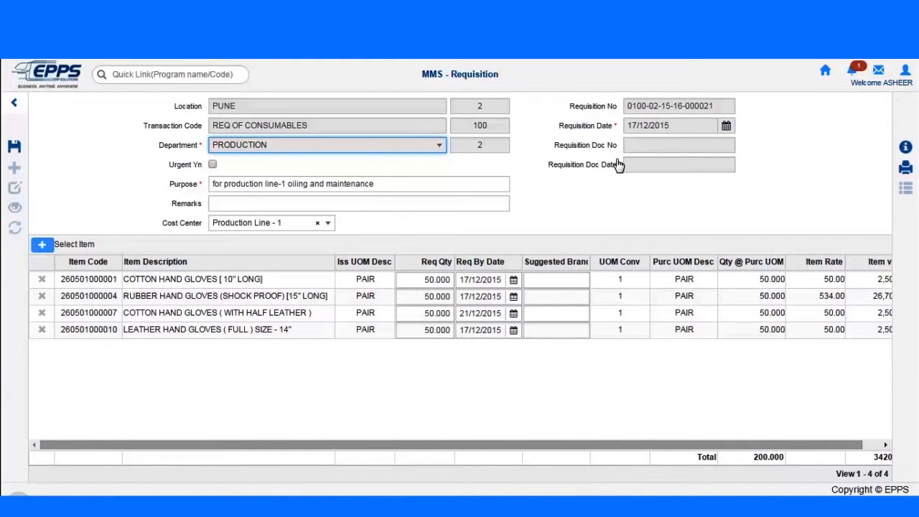
Save the requisition with the transaction stage APPROVE.
click(15, 147)
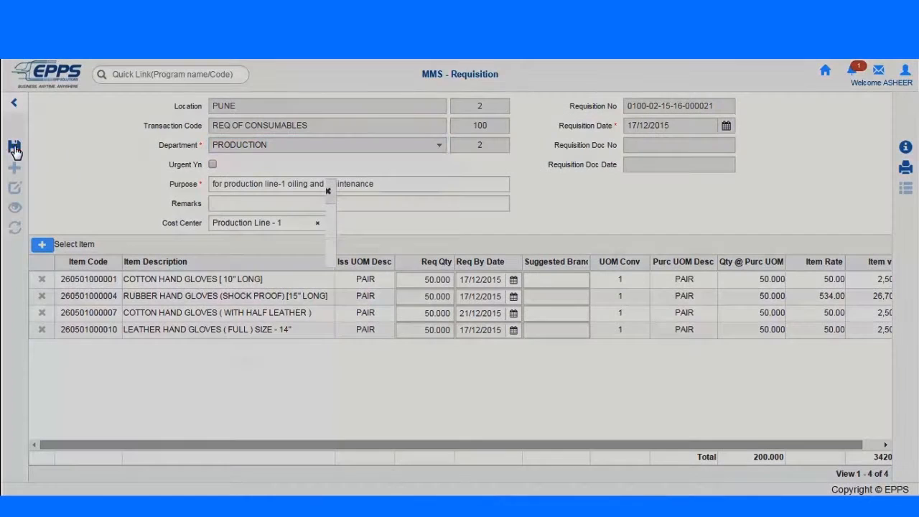
click(466, 225)
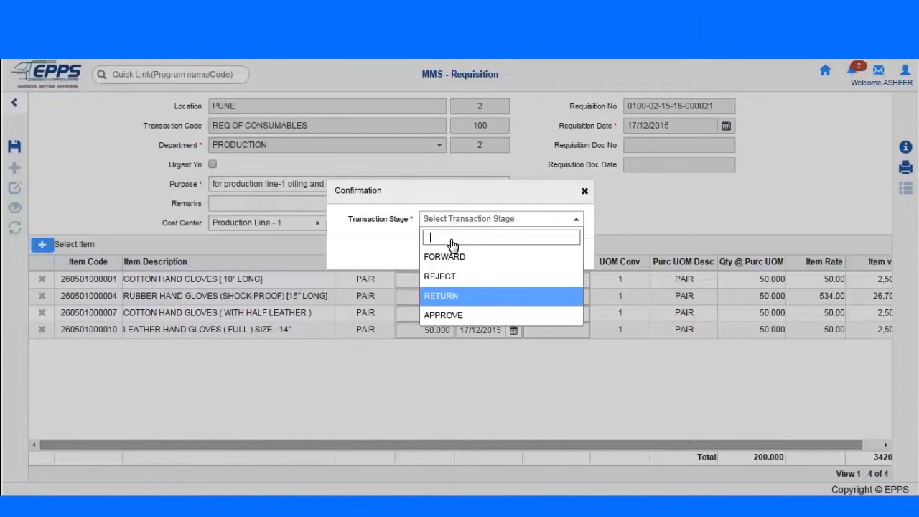
click(445, 314)
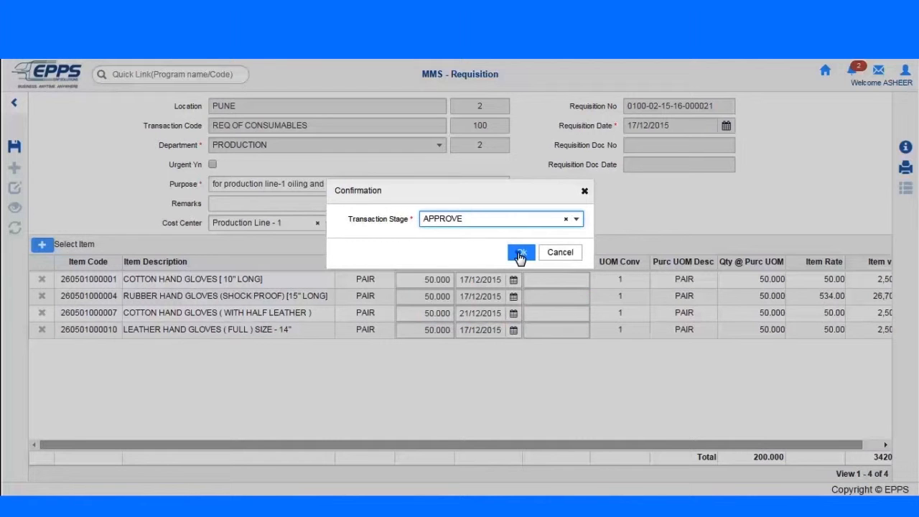
click(522, 253)
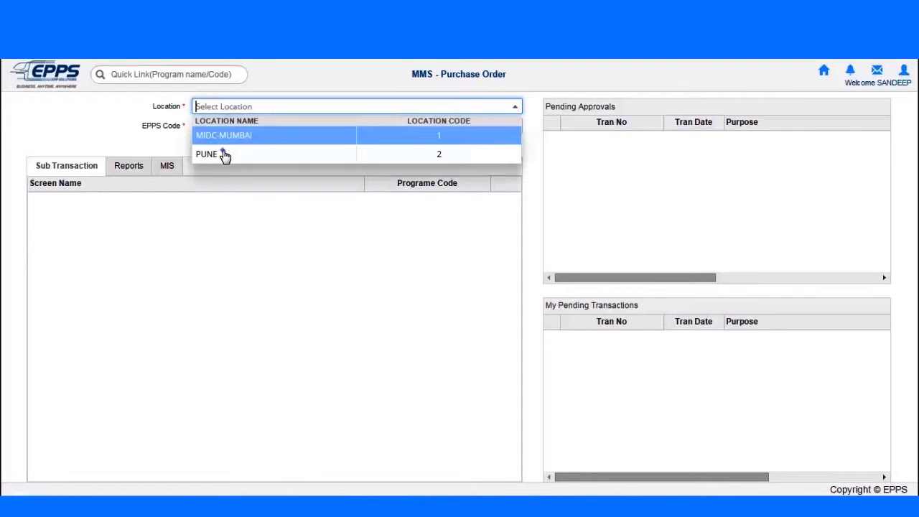
Create a purchase order for location PUNE with the EPPS code PO FOR MATERIALS.
click(225, 152)
click(229, 128)
click(204, 209)
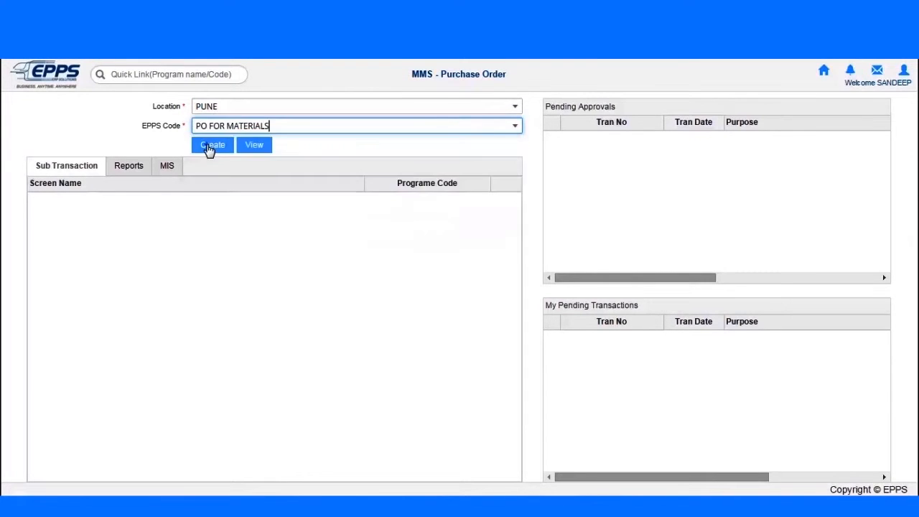
click(211, 146)
Set the supplier to DARSHAN ENTERPRISES and the order's validity from 17/12/2015 to 31/12/2015.
text(DARSHAN)
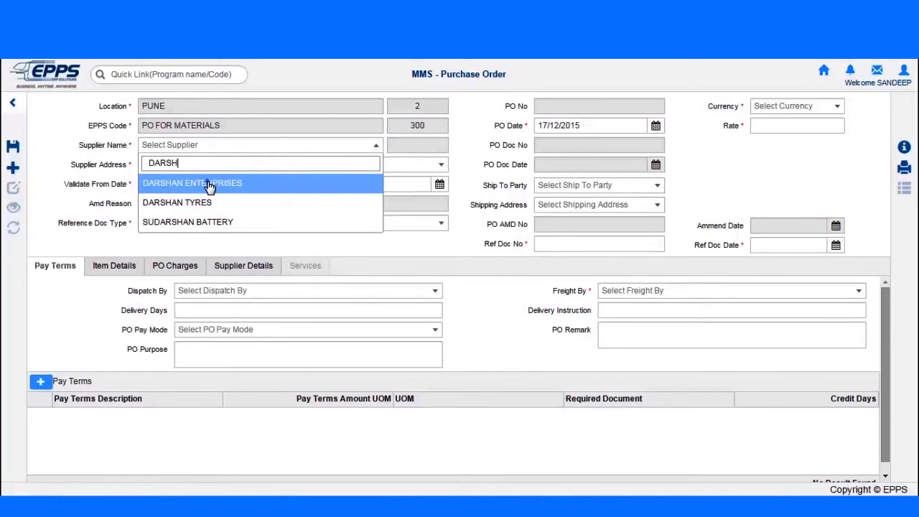
click(210, 184)
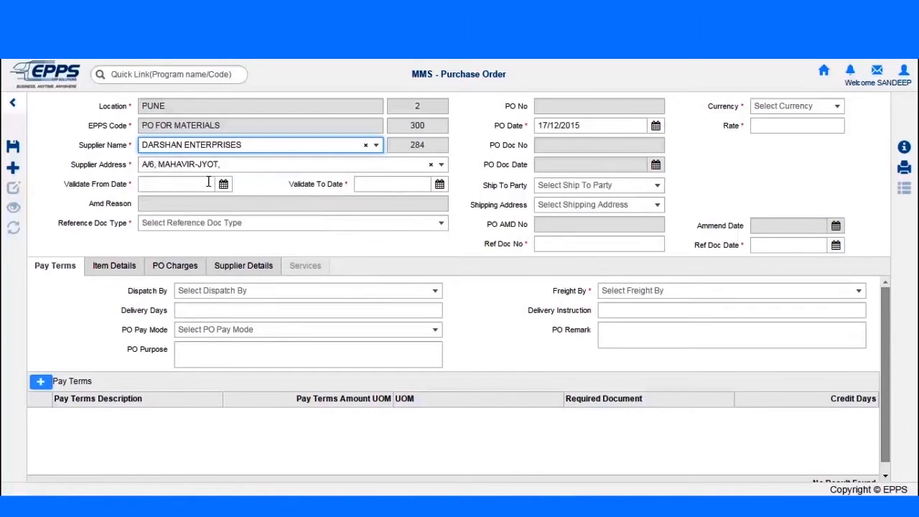
click(173, 184)
click(204, 270)
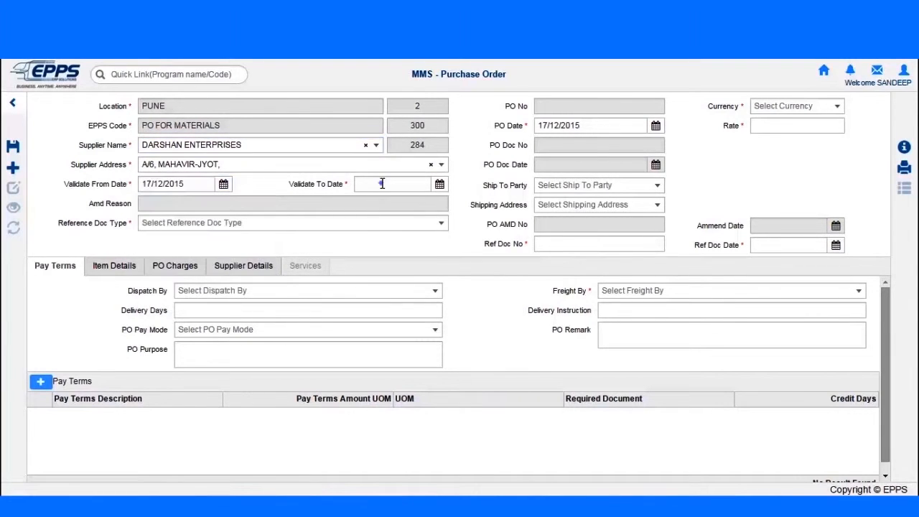
click(382, 184)
click(423, 302)
Set the reference document type to PO AGAINST INDENT and load the items of indent 0200/02/15-16/000006.
click(212, 223)
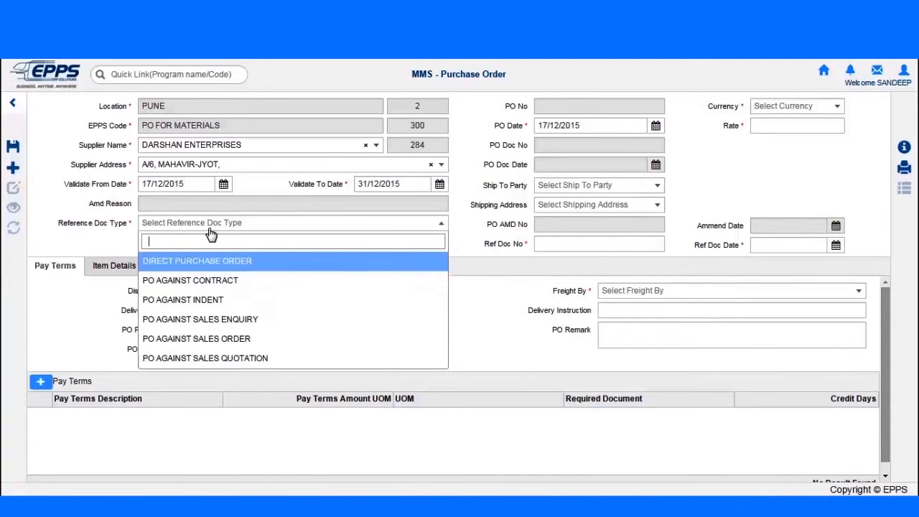
click(205, 304)
click(309, 245)
click(247, 302)
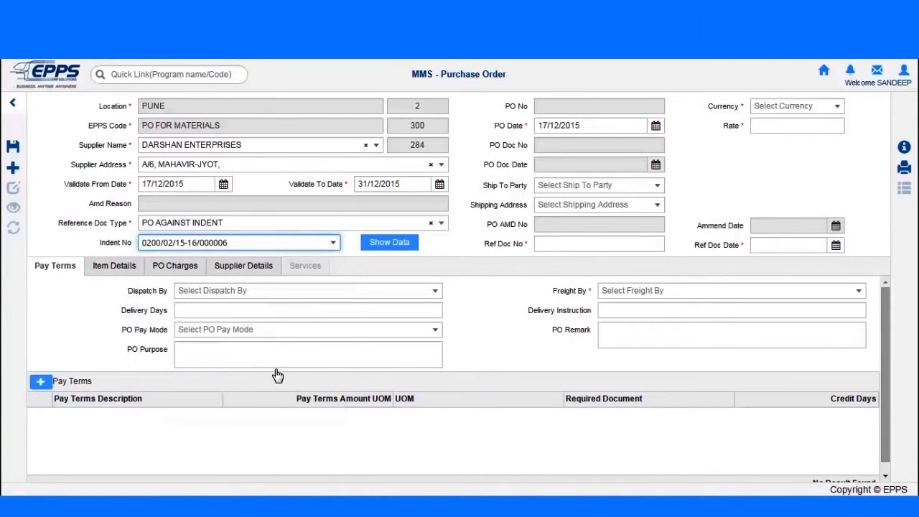
click(379, 244)
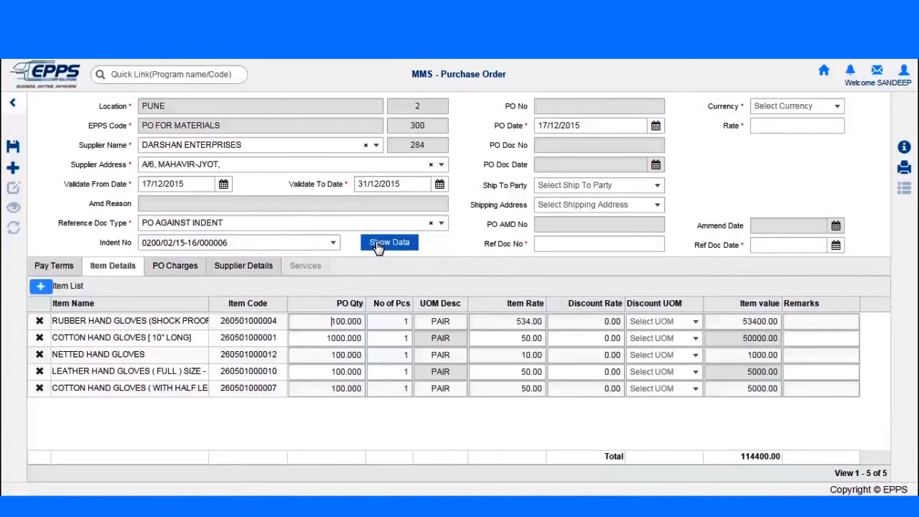
Set the purchase order's currency to INR and its freight terms to Freight By Supplier.
click(71, 265)
click(814, 108)
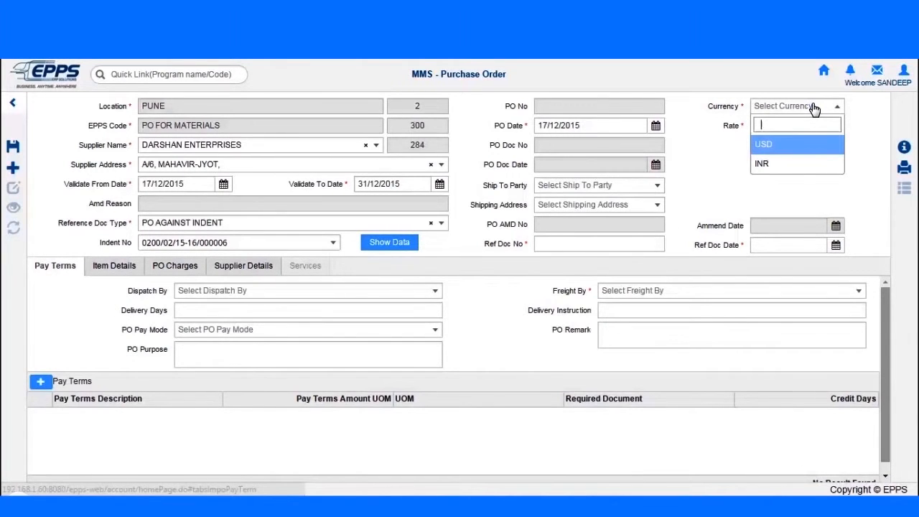
click(765, 164)
click(653, 291)
click(637, 336)
Enter DEP/DEC/15012 as the reference document number with the reference document date 17/12/2015.
click(561, 244)
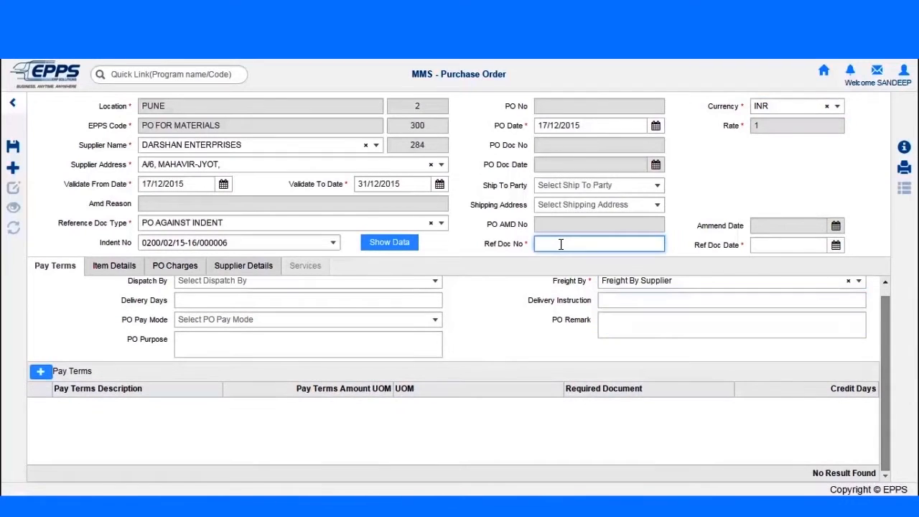
text(DEP/DEC/15012)
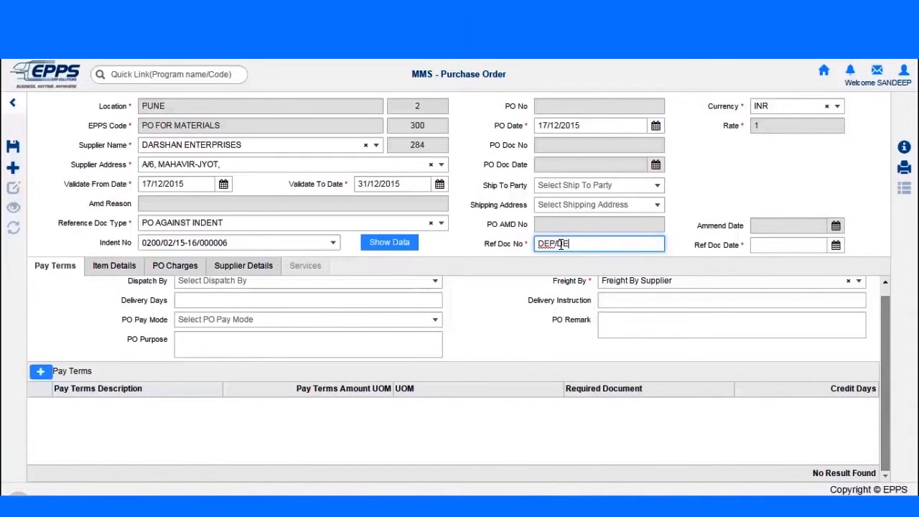
click(788, 244)
click(796, 331)
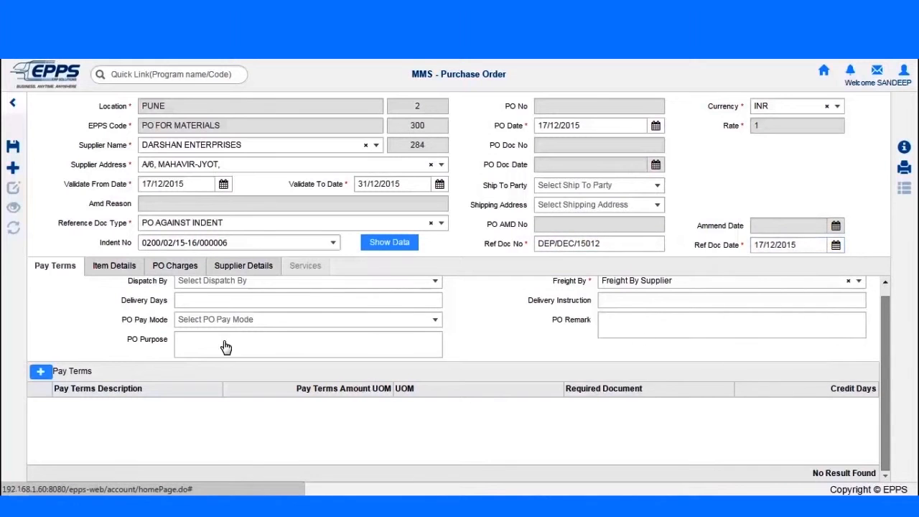
Add the 30 DAYS CREDIT pay term and enter the PO remark "NEED URGENTLY".
click(40, 372)
click(126, 163)
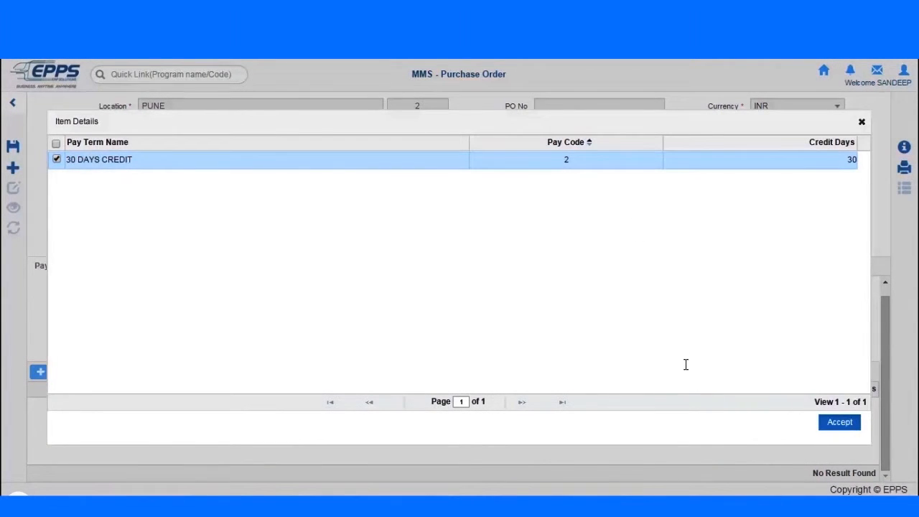
click(678, 328)
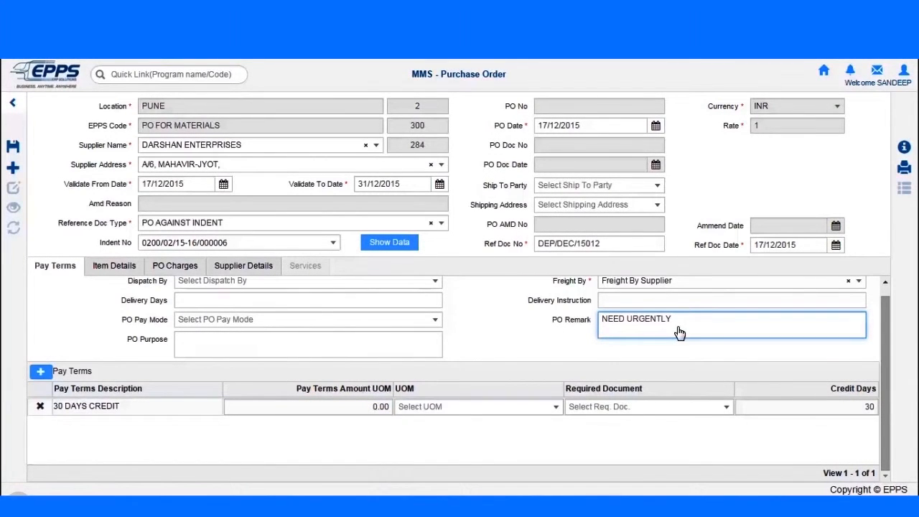
Set the item rate of the shock-proof rubber hand gloves to 350 in the purchase order's item details.
click(109, 267)
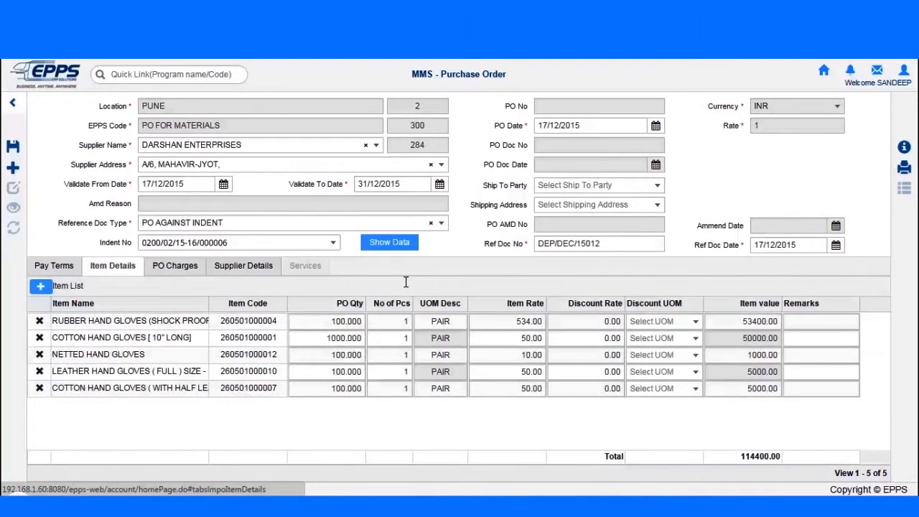
click(513, 323)
text(2)
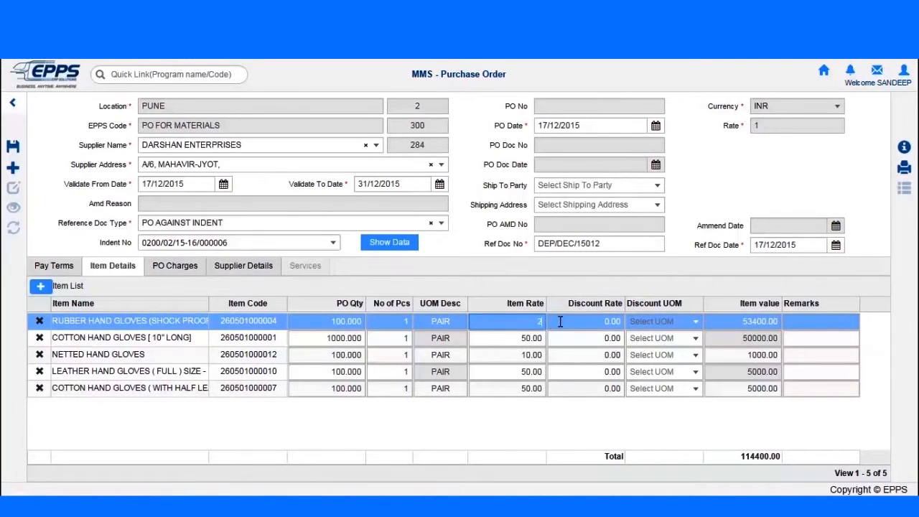
text(50)
click(532, 339)
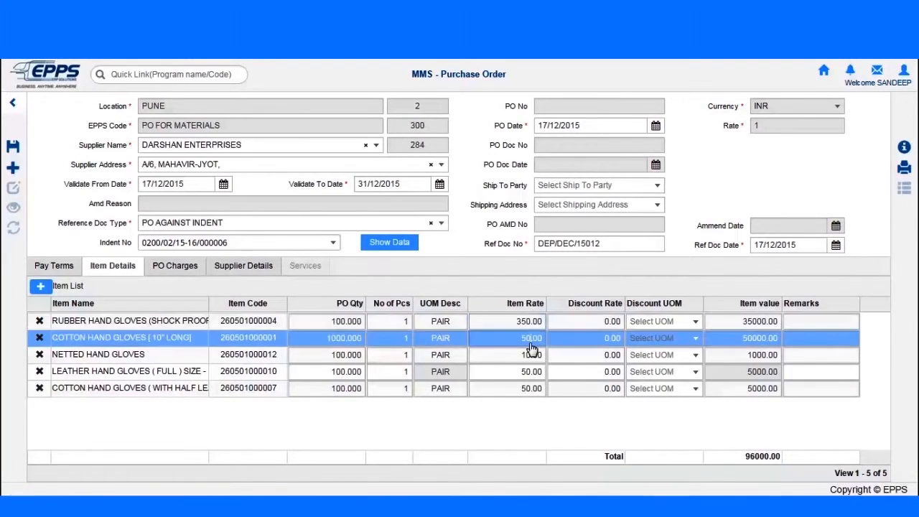
Add the BASIC charge to the purchase order's charge list.
click(175, 266)
click(42, 287)
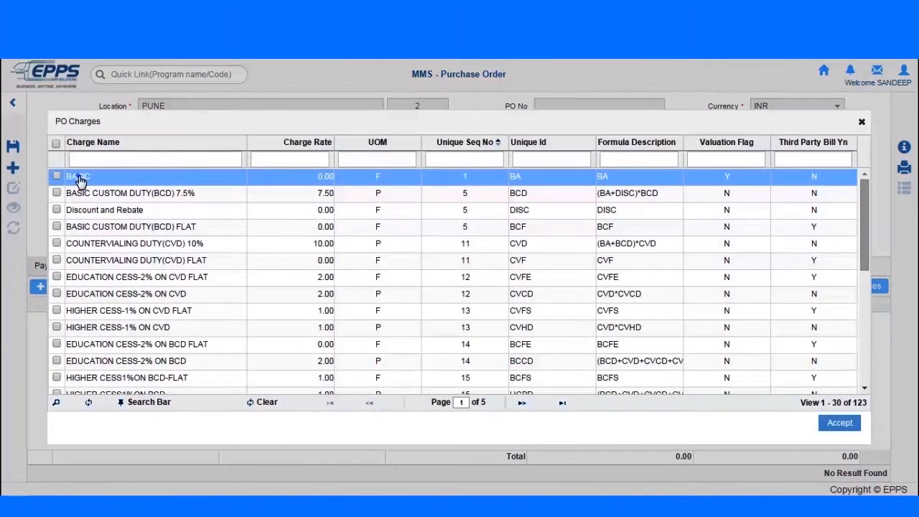
click(68, 176)
click(837, 426)
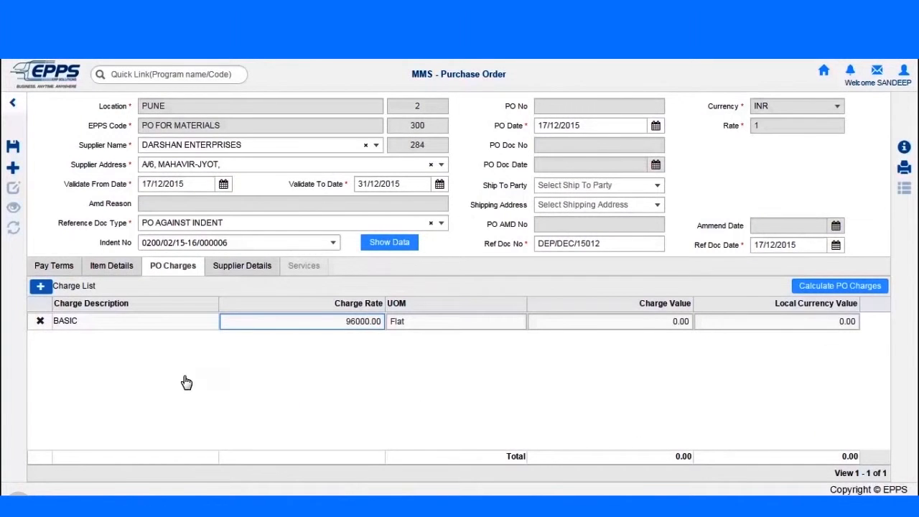
Add the INPUT VAT 5% ON BASIC charge to the purchase order, filtering the charges by name VAT and rate 5.
click(41, 286)
click(122, 157)
text(MAT)
key(Tab)
text(5)
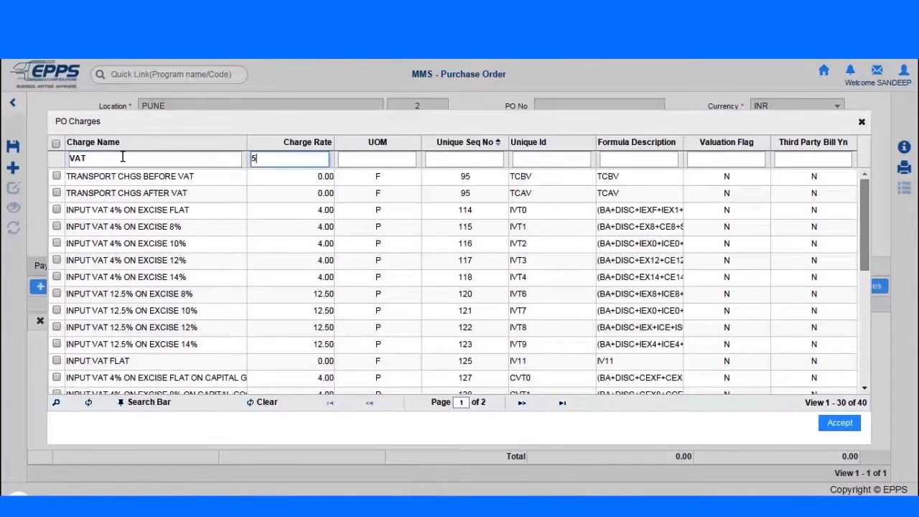
key(Tab)
click(57, 243)
click(838, 425)
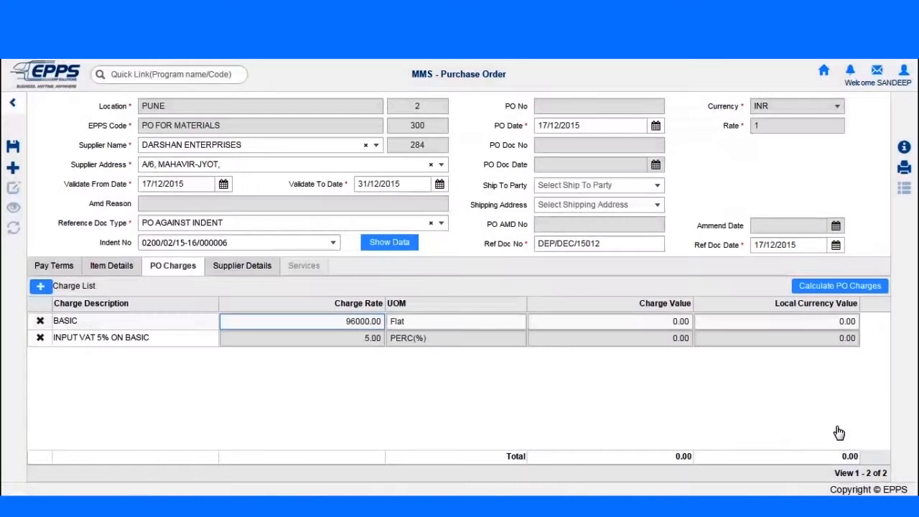
Calculate the PO charges and set the 30 DAYS CREDIT pay term's amount to 100 with unit FLAT.
click(851, 290)
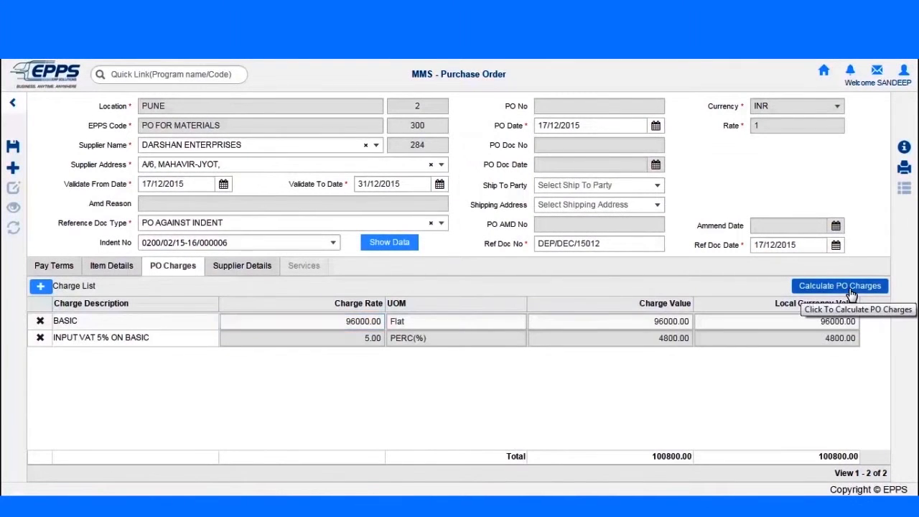
click(382, 407)
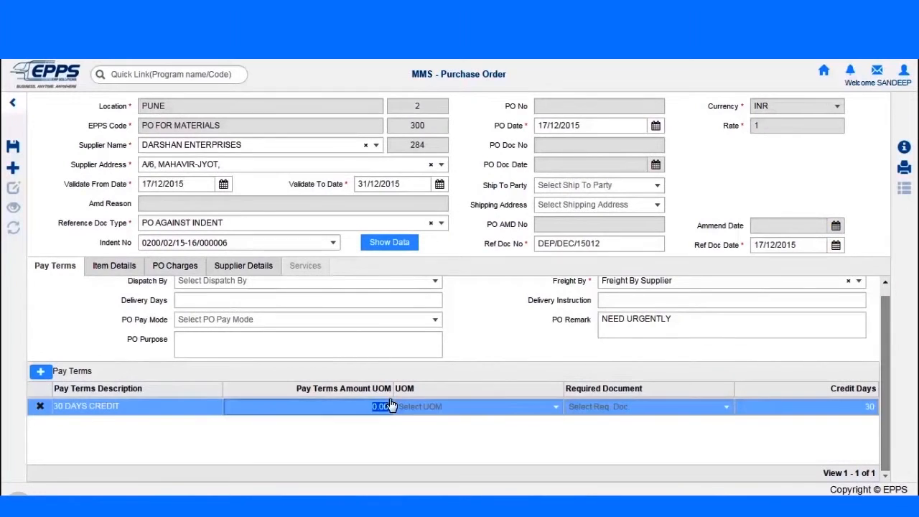
click(414, 412)
click(413, 447)
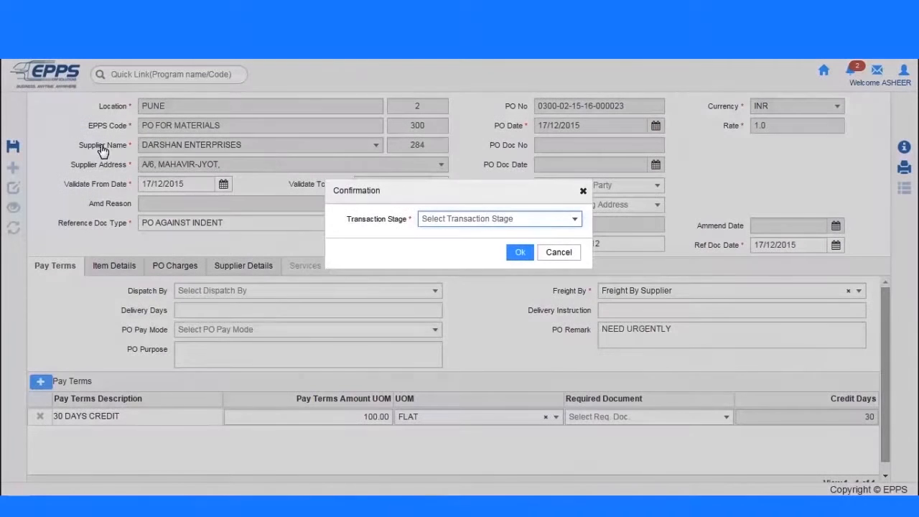
Set the purchase order's transaction stage to APPROVE and look through both pages of its print PDF.
click(440, 220)
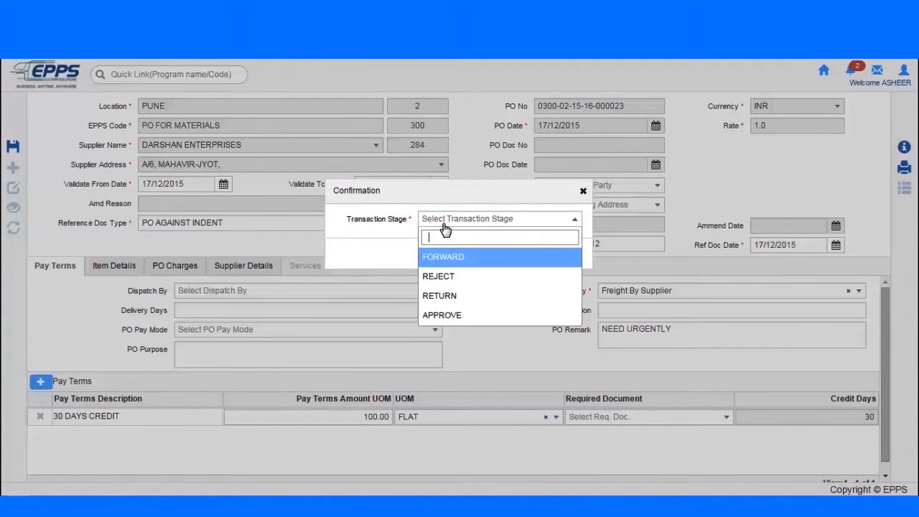
click(446, 318)
click(519, 254)
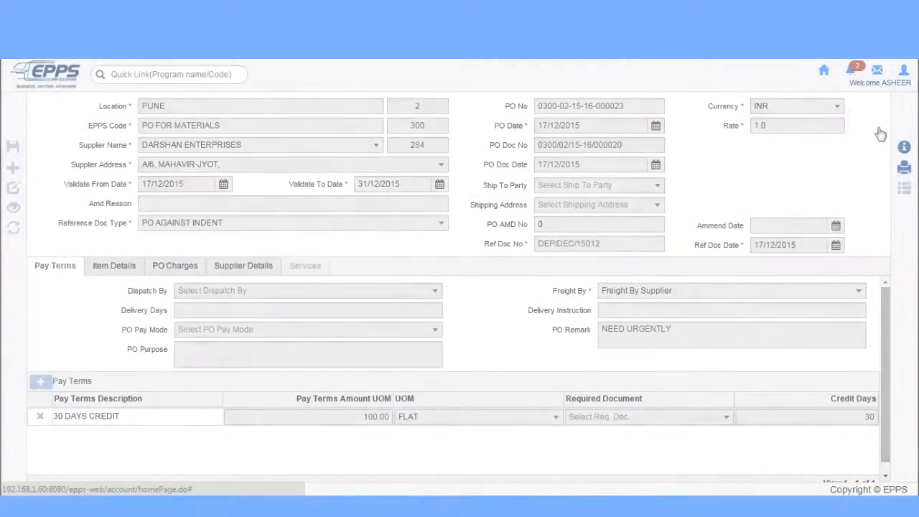
scroll(558, 173, down, 12)
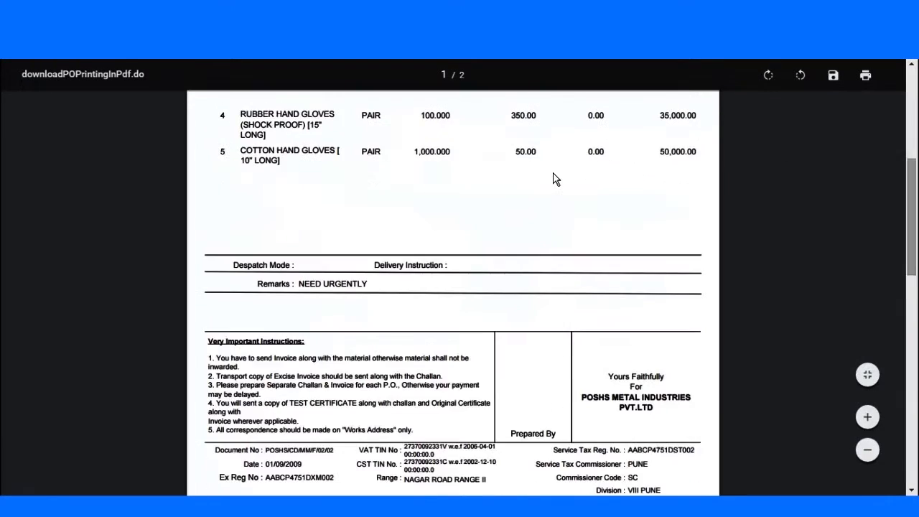
scroll(611, 185, down, 3)
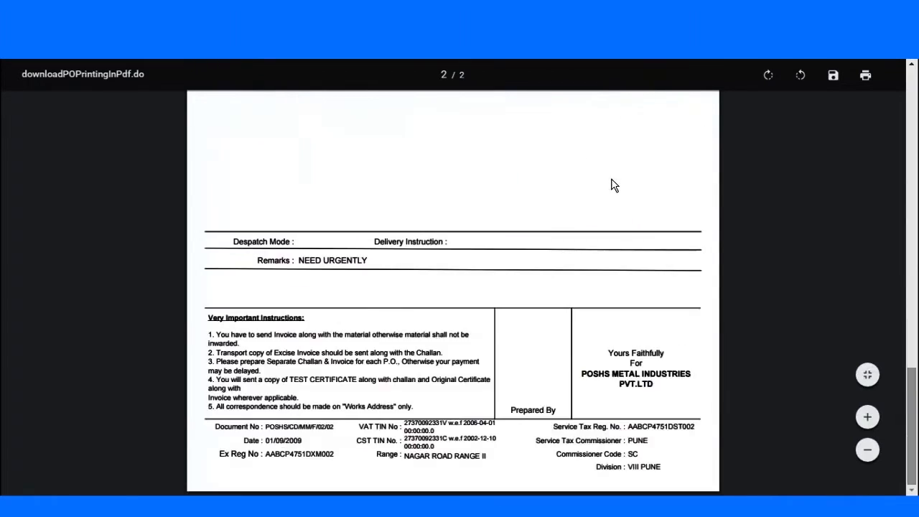
scroll(611, 178, up, 8)
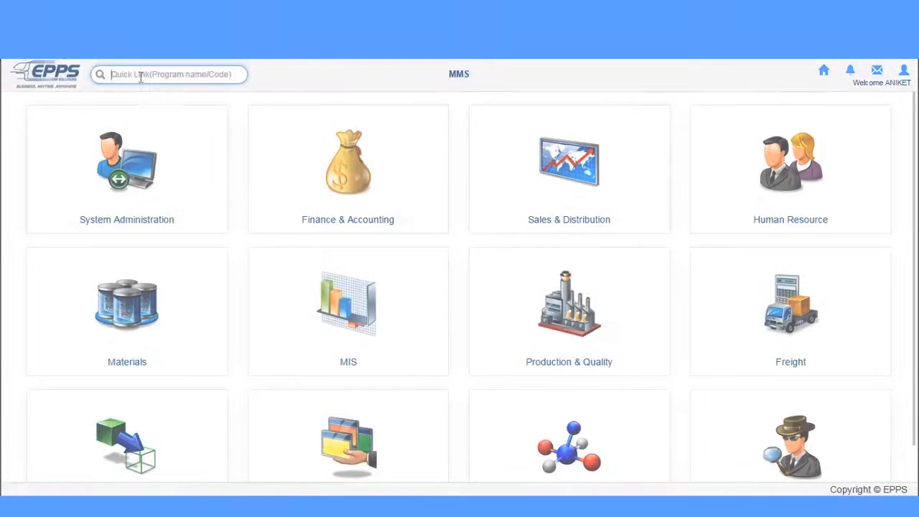
Start an inward entry for supplier DARSHAN ENTERPRISES against the purchase order dated 17/12/2015.
text(INWAR)
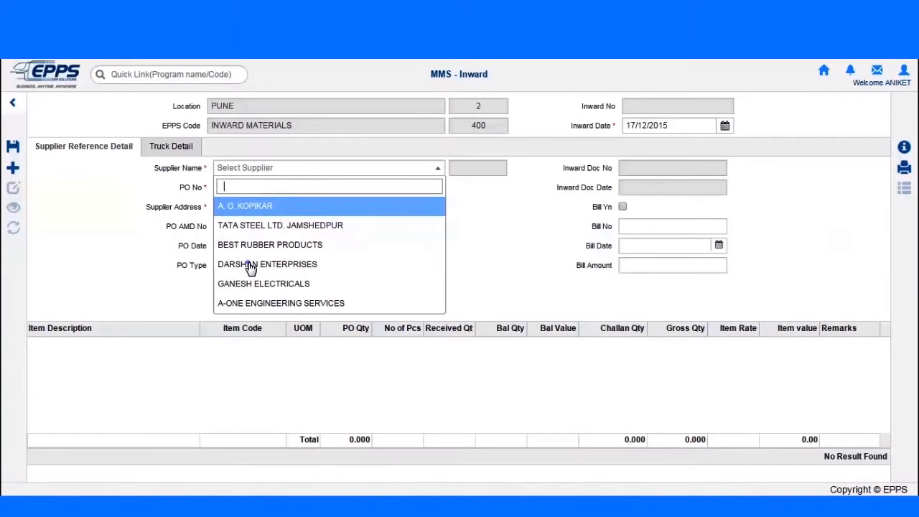
click(309, 323)
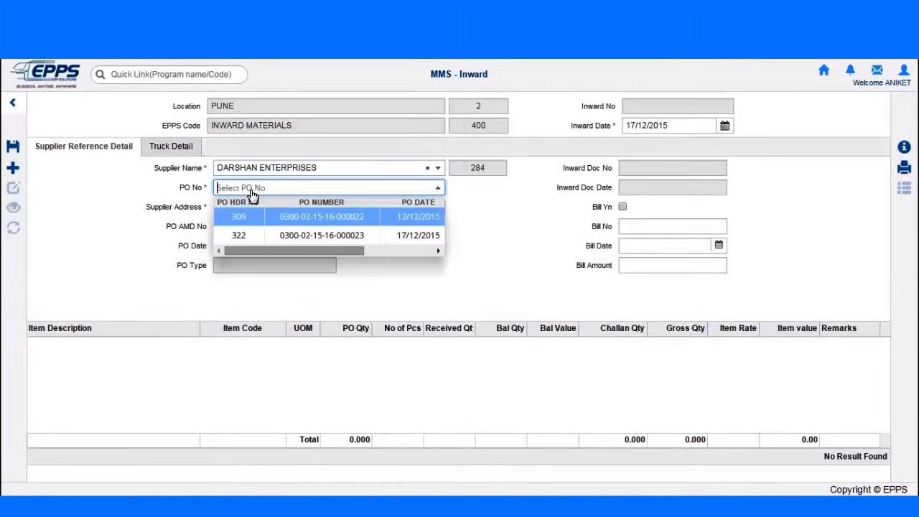
click(302, 234)
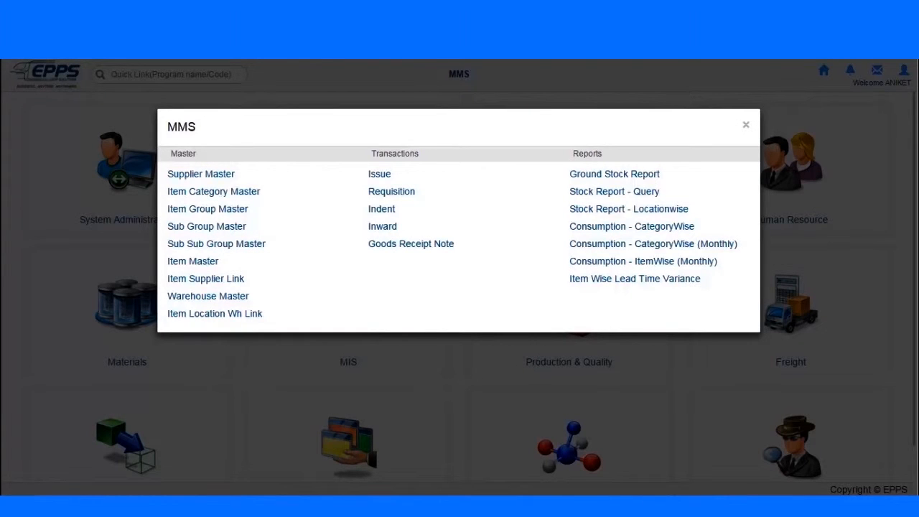
Create a Goods Receipt Note for location PUNE with the EPPS code GRN FOR MATERIAL.
click(406, 245)
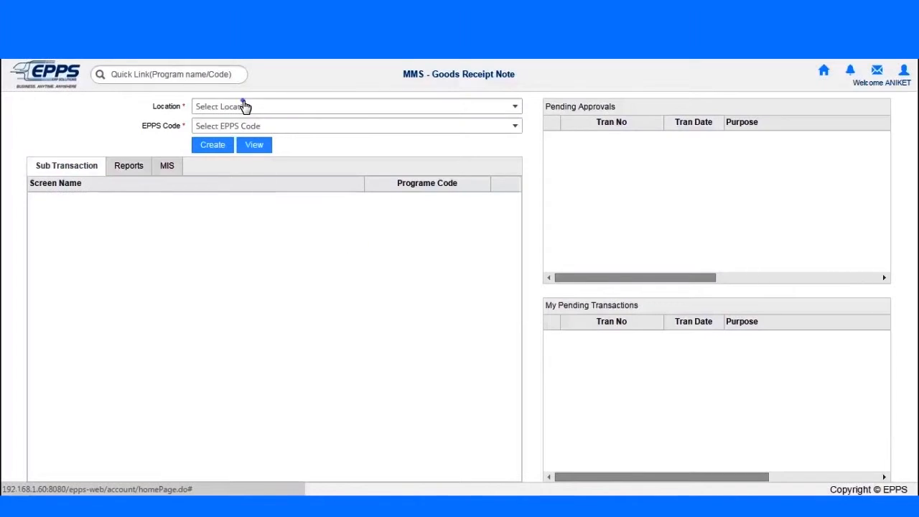
click(242, 106)
click(226, 154)
click(218, 127)
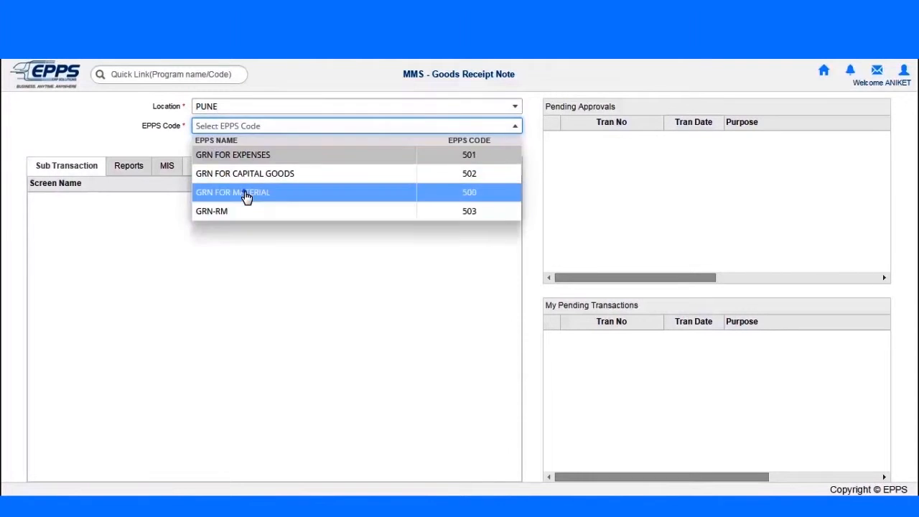
click(242, 193)
click(212, 145)
Set the goods receipt note's supplier to DARSHAN ENTERPRISES and choose the supplier's address.
click(205, 146)
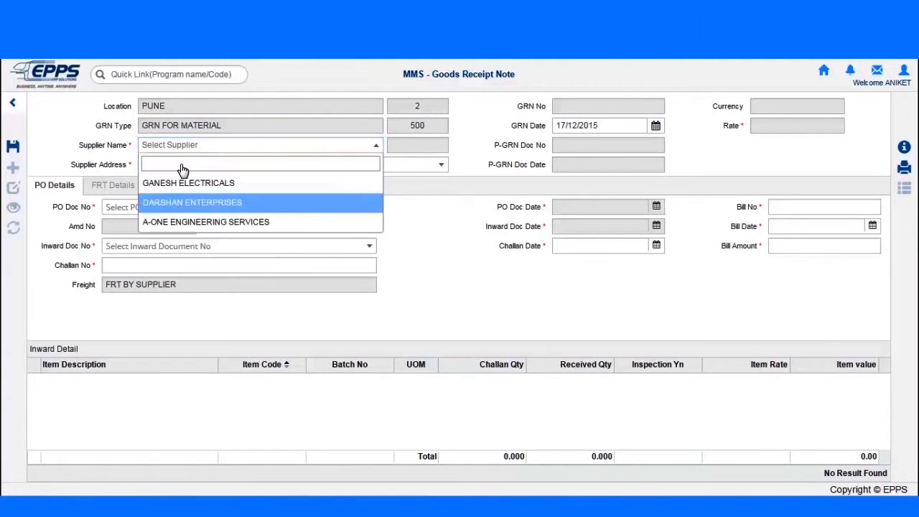
click(174, 199)
click(174, 165)
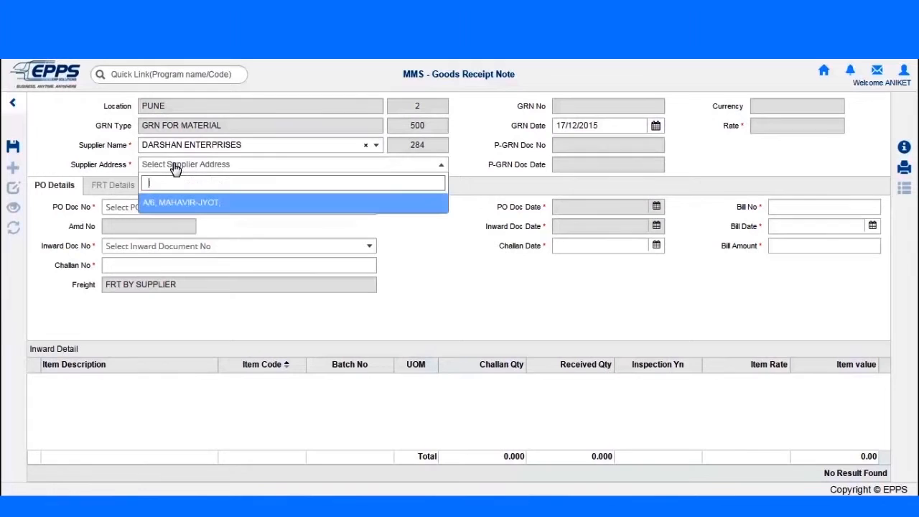
click(171, 205)
Link the goods receipt note to the purchase order dated 17/12/2015 and its inward document.
click(128, 209)
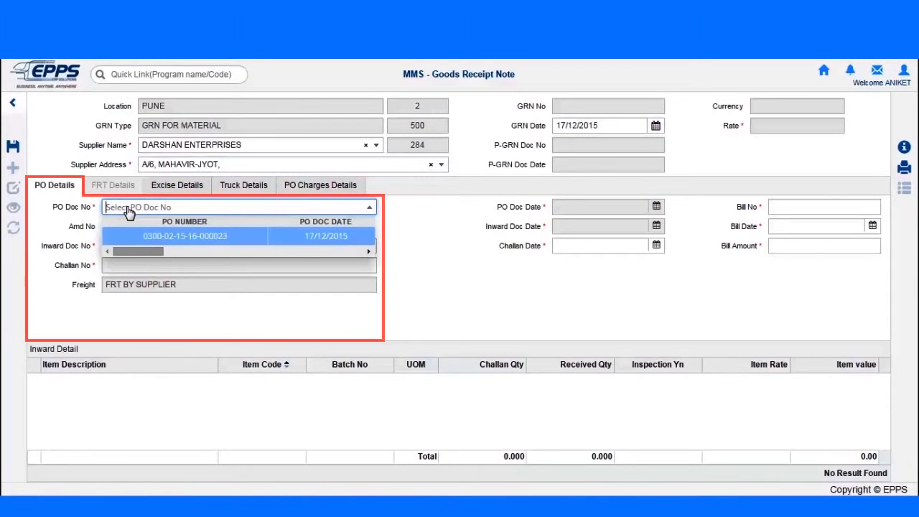
click(172, 237)
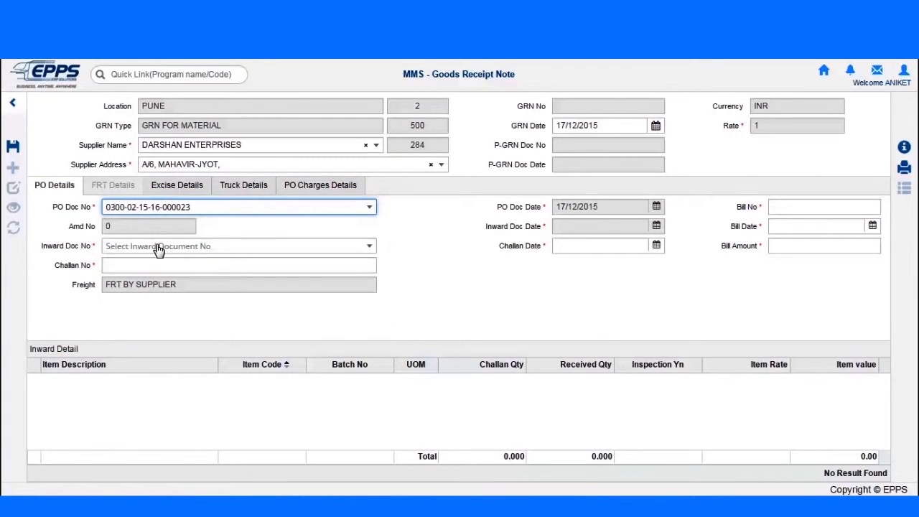
click(158, 248)
click(203, 277)
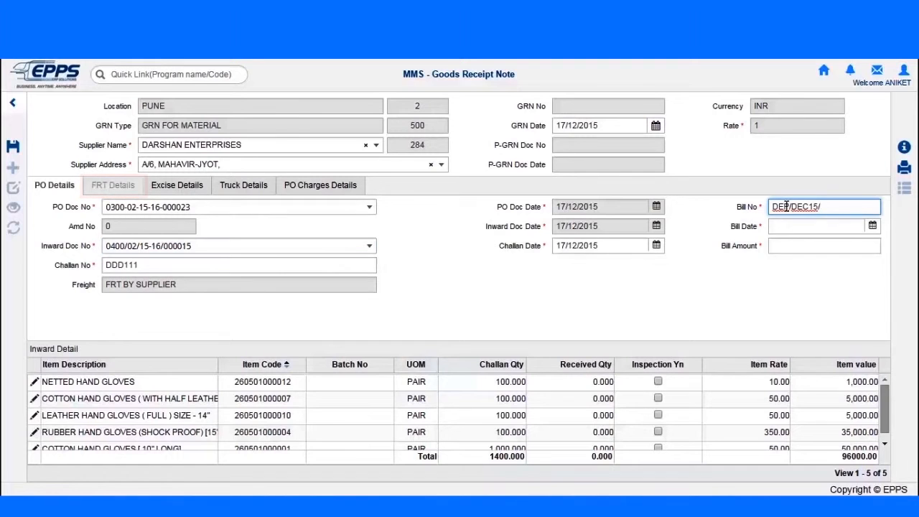
Complete the bill number as DEP/DEC15/012 and set the bill date to 17/12/2015.
text(012)
click(787, 227)
click(816, 312)
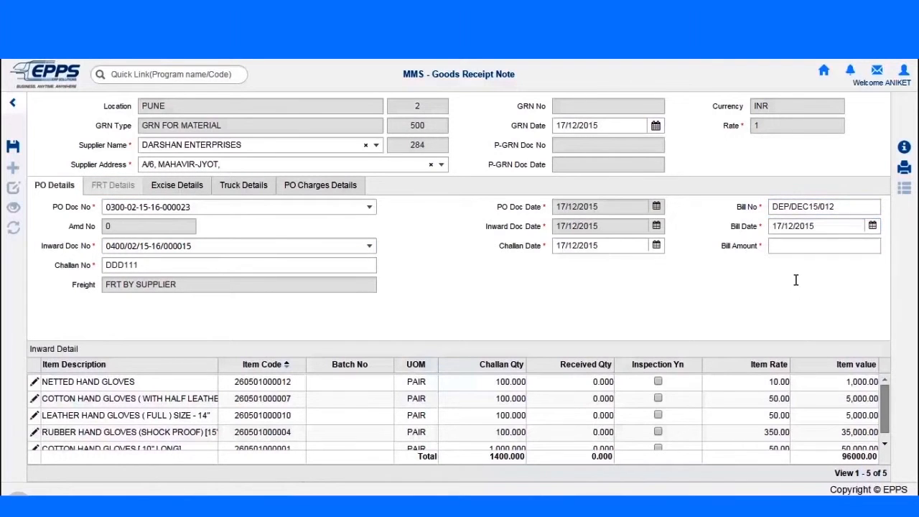
click(795, 249)
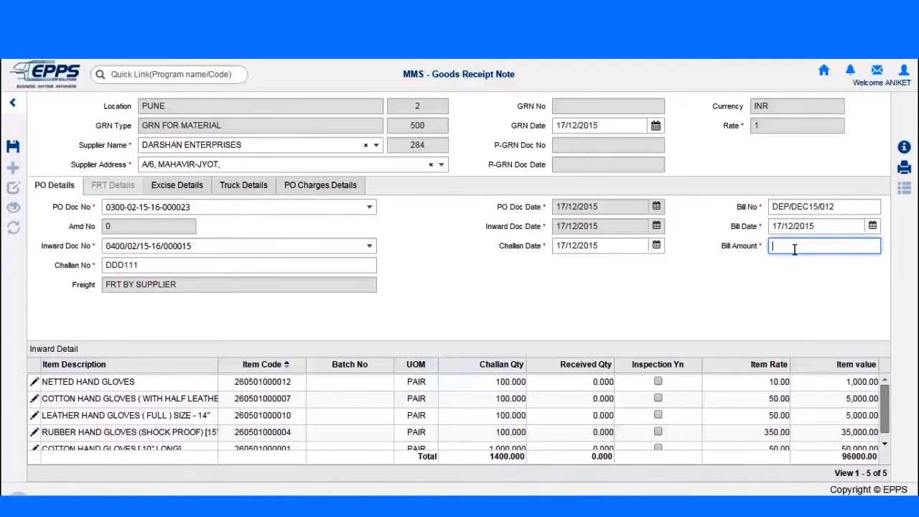
text(100)
drag(792, 250, 745, 248)
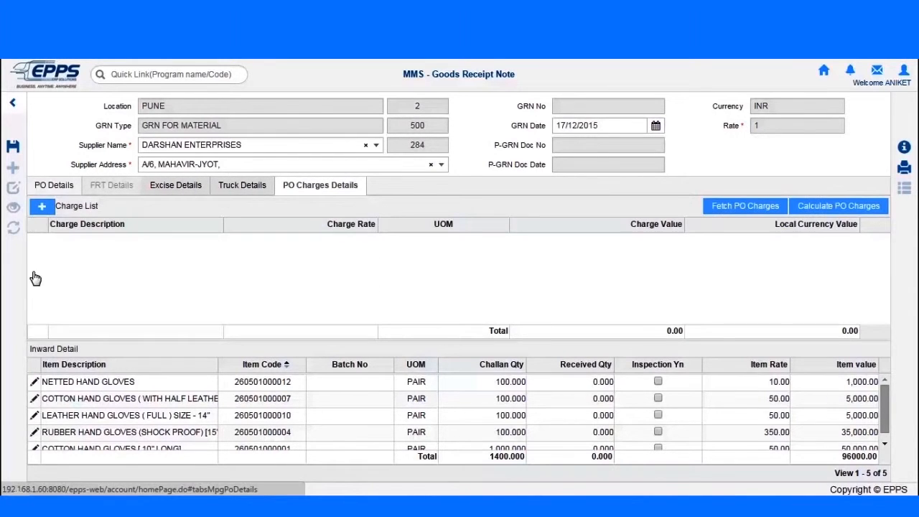
Assign the storage PUNE WH 2 to NETTED HAND GLOVES in its batch and excise details and accept them.
click(36, 385)
click(36, 385)
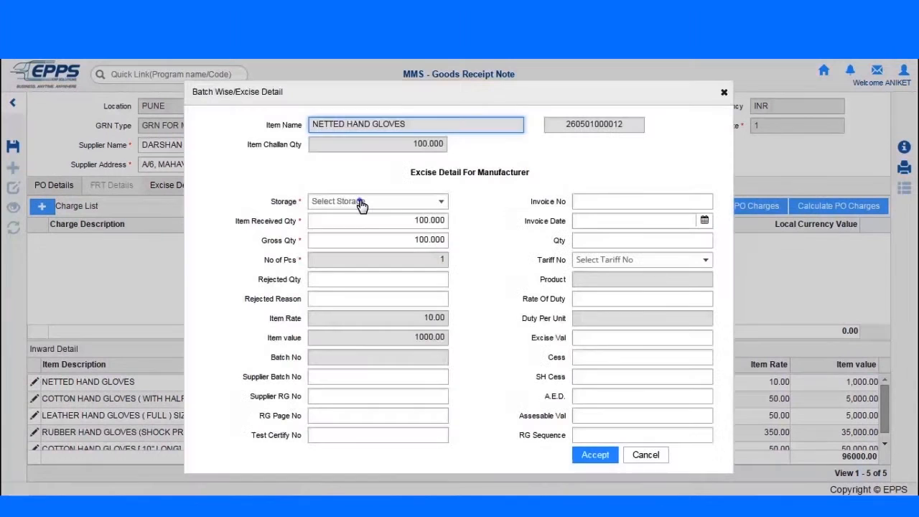
click(363, 203)
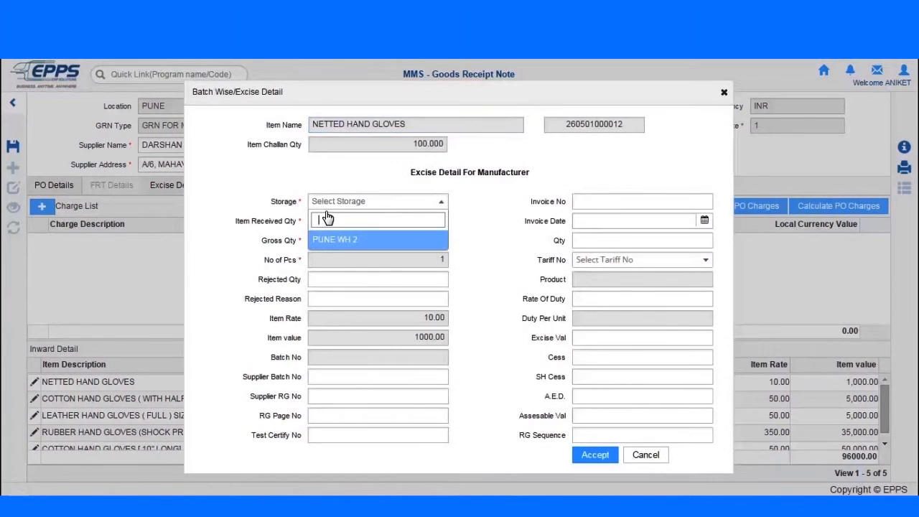
click(318, 242)
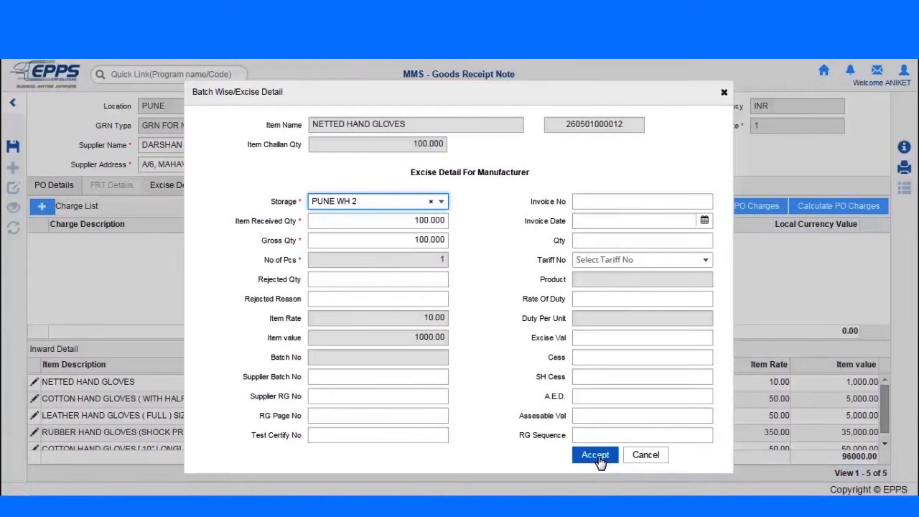
click(595, 456)
Fetch and calculate the PO charges in the goods receipt note, and set the bill amount to 100800.
click(745, 206)
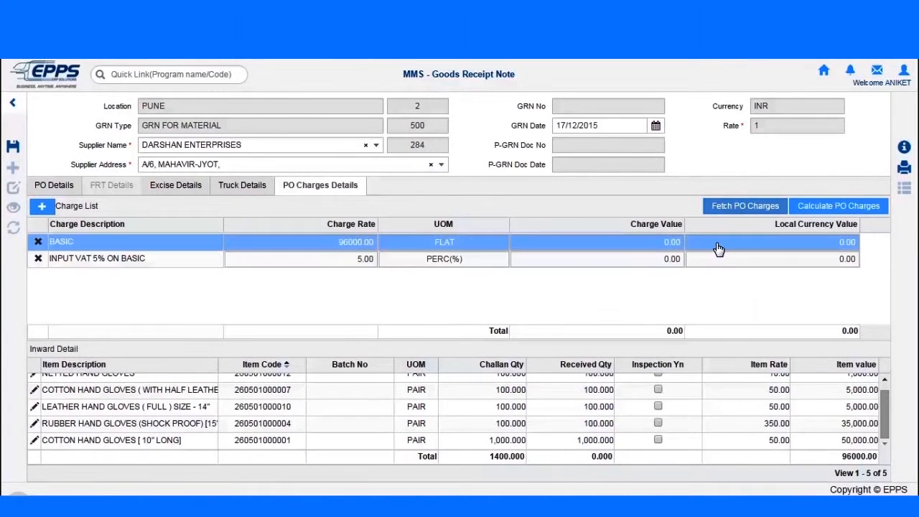
click(842, 208)
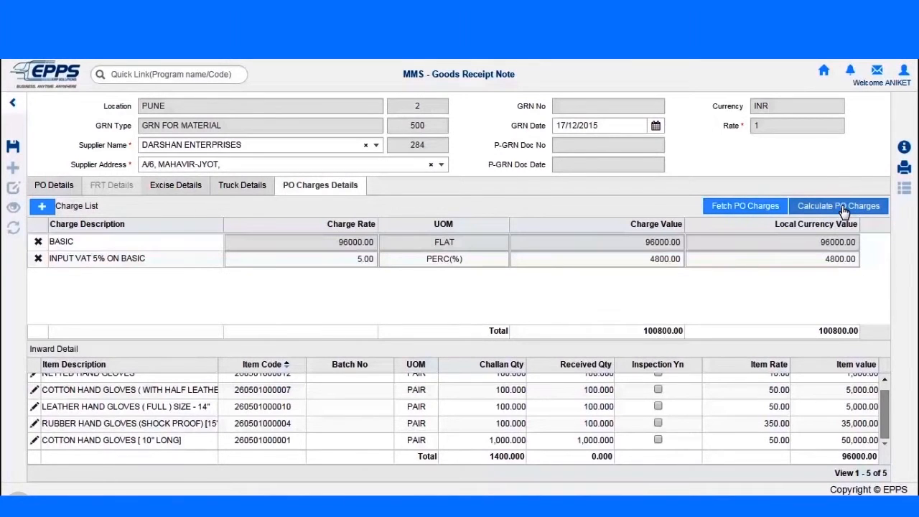
click(54, 185)
click(797, 246)
text(100800)
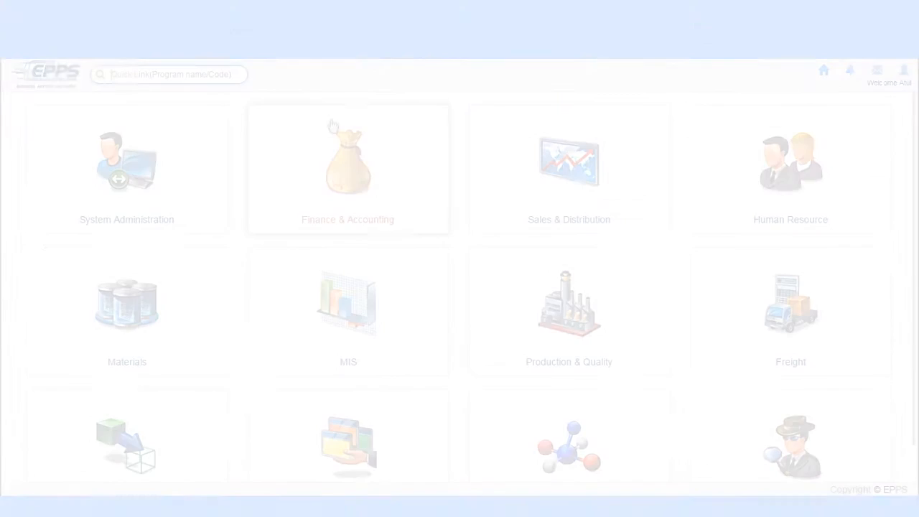
Create a Bill Passing Entry in Finance & Accounting for location PUNE with code BPA GRN Materials and sub code 92.
click(347, 180)
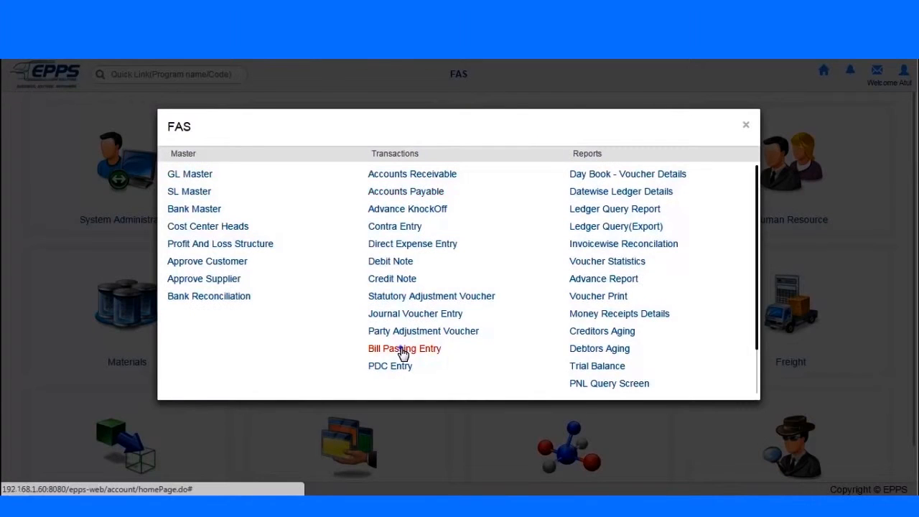
click(403, 350)
click(233, 108)
click(232, 154)
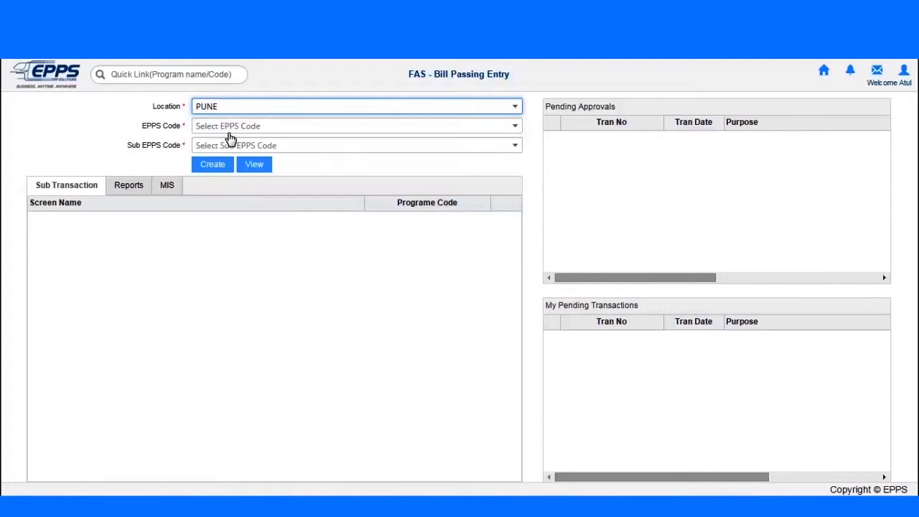
click(230, 130)
click(246, 155)
click(245, 147)
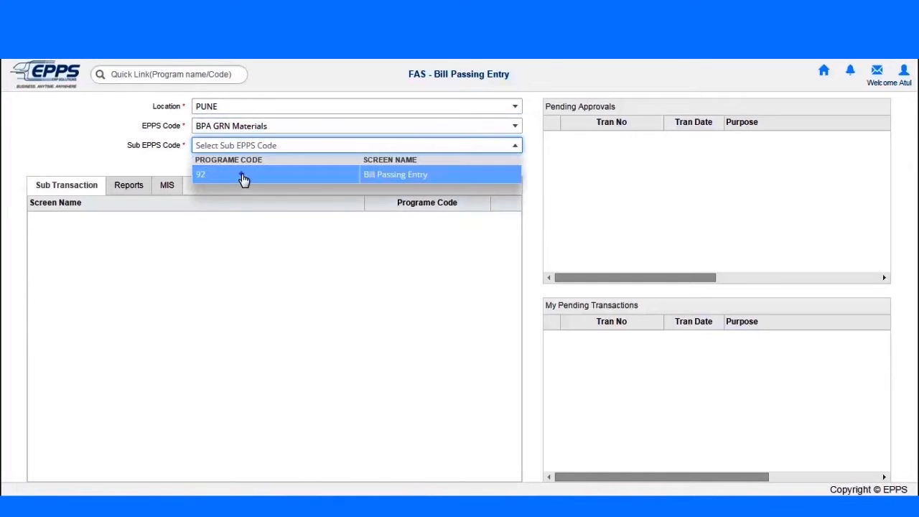
click(245, 179)
click(218, 165)
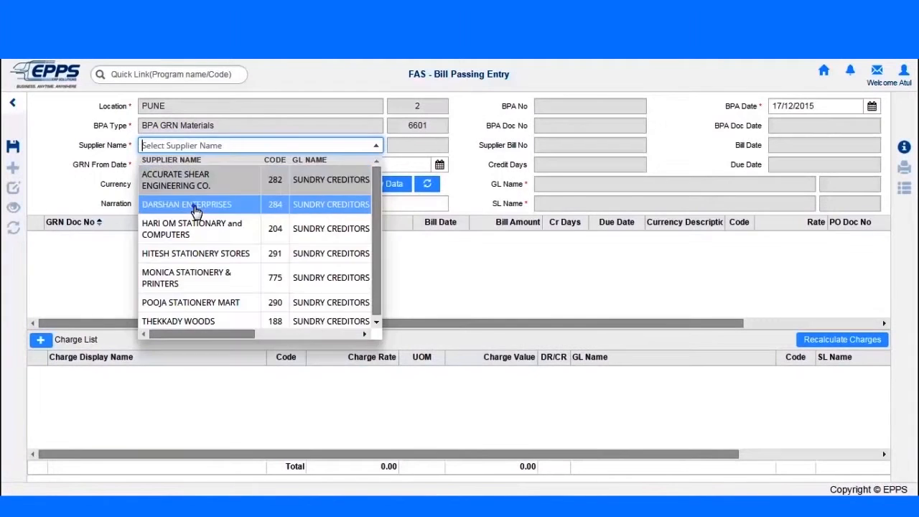
Choose supplier DARSHAN ENTERPRISES and set the GRN period from 01/12/2015 to 17/12/2015.
click(191, 206)
click(184, 219)
click(397, 165)
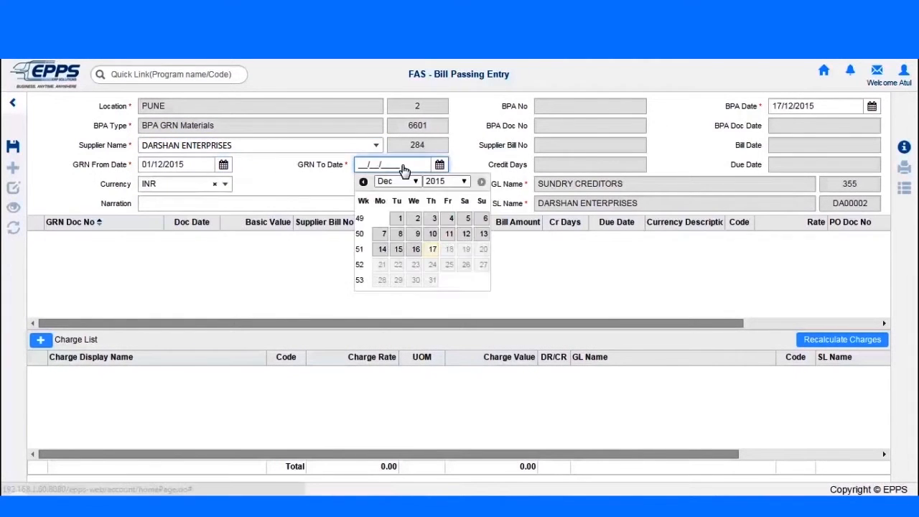
click(432, 253)
Load the supplier's GRNs, book the one with supplier bill DEP/DEC15/012, and return to the home page.
click(372, 185)
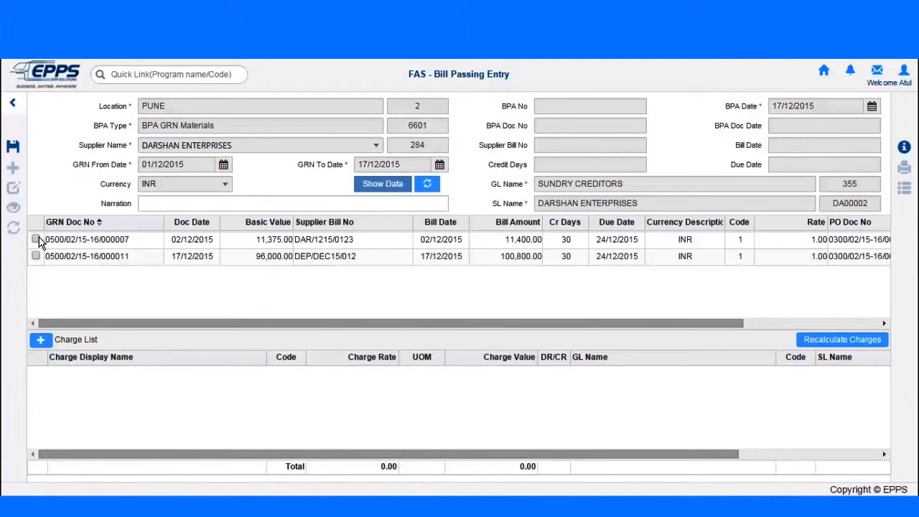
click(36, 256)
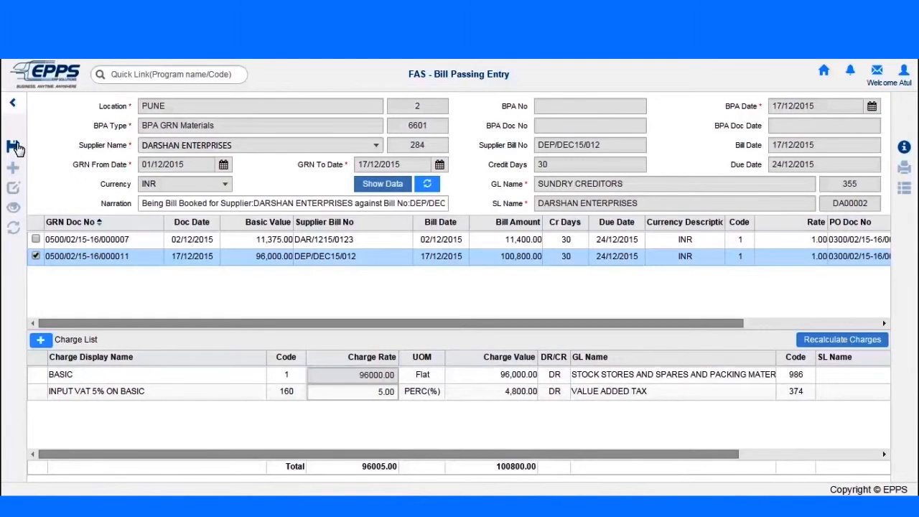
click(824, 72)
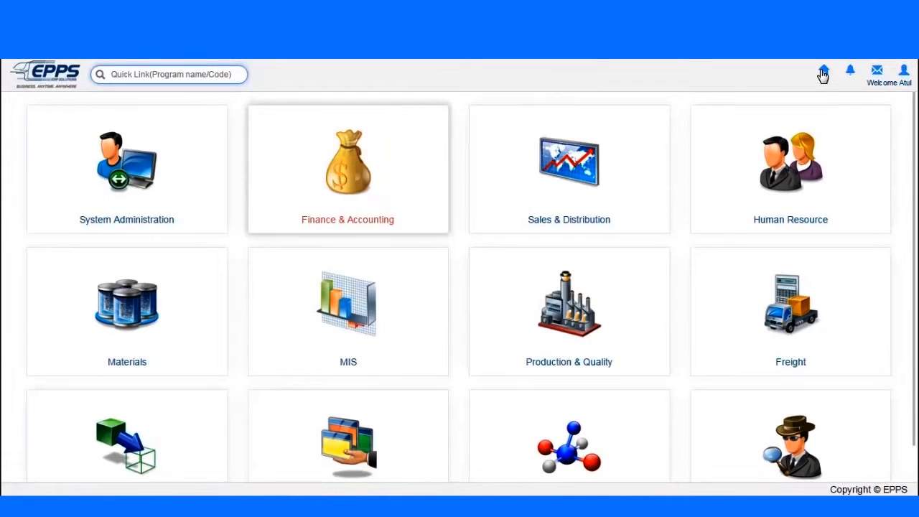
Create a Bank Payment Voucher (BPV) in Finance & Accounting's Accounts Payable for location PUNE with sub code Accounts Payable.
click(355, 177)
click(397, 195)
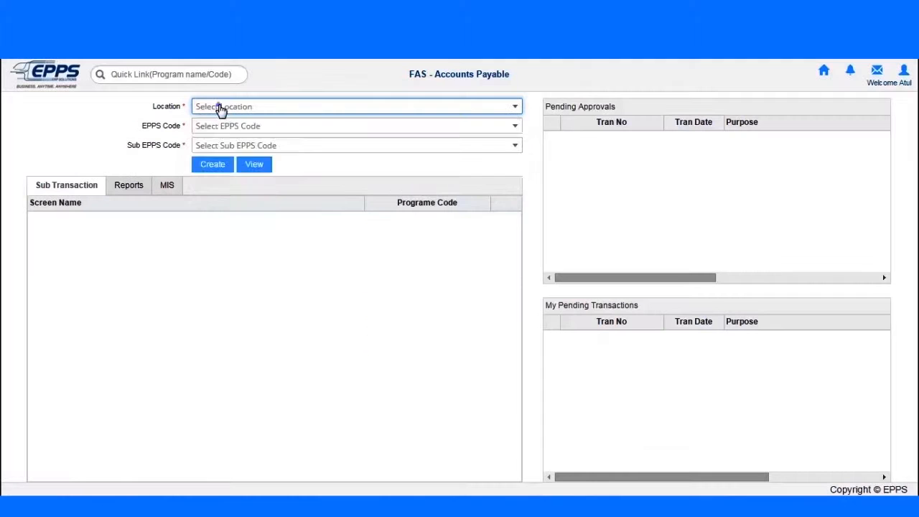
click(219, 108)
click(211, 153)
click(220, 128)
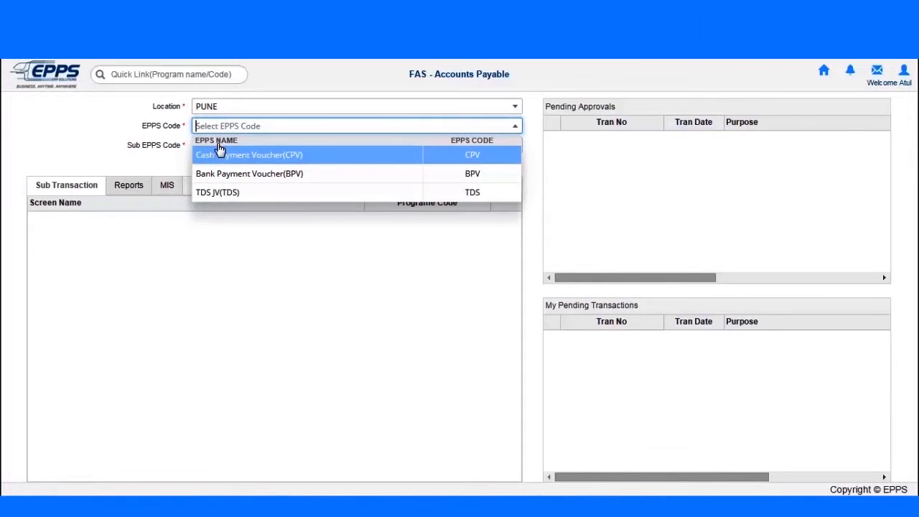
click(218, 174)
click(221, 146)
click(339, 174)
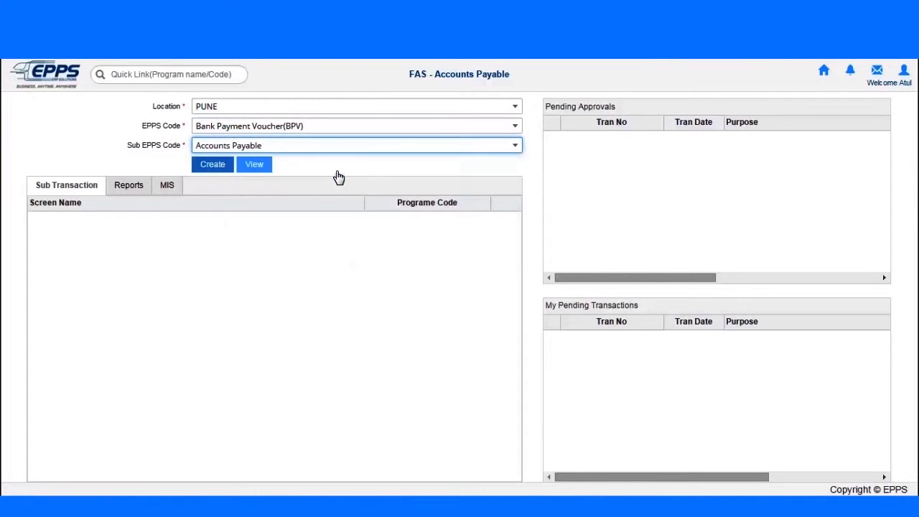
click(222, 165)
Set the voucher's GL name to SUNDRY CREDITORS and its party to DARSHAN ENTERPRISES.
click(235, 146)
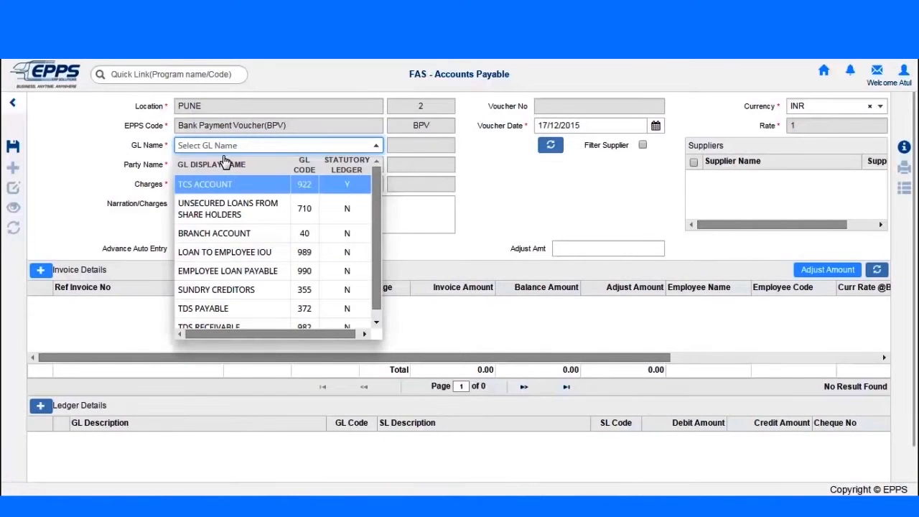
text(sund)
click(219, 194)
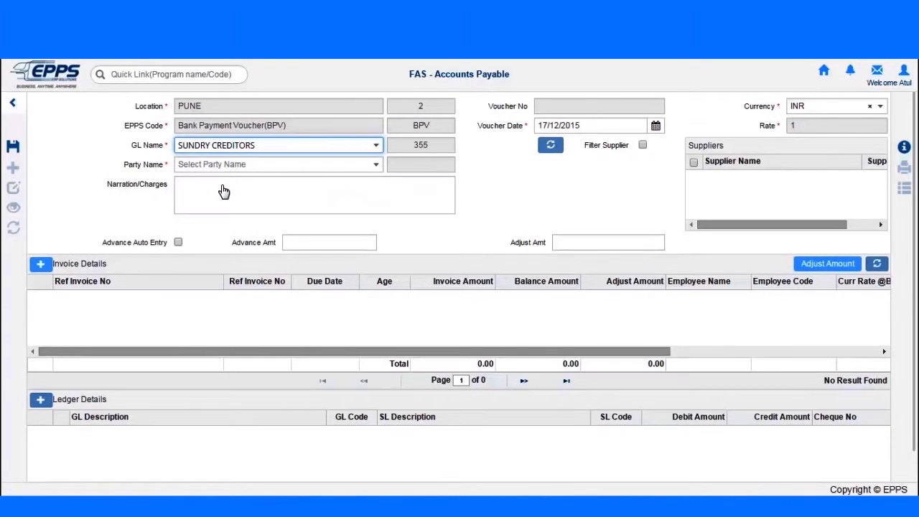
click(241, 173)
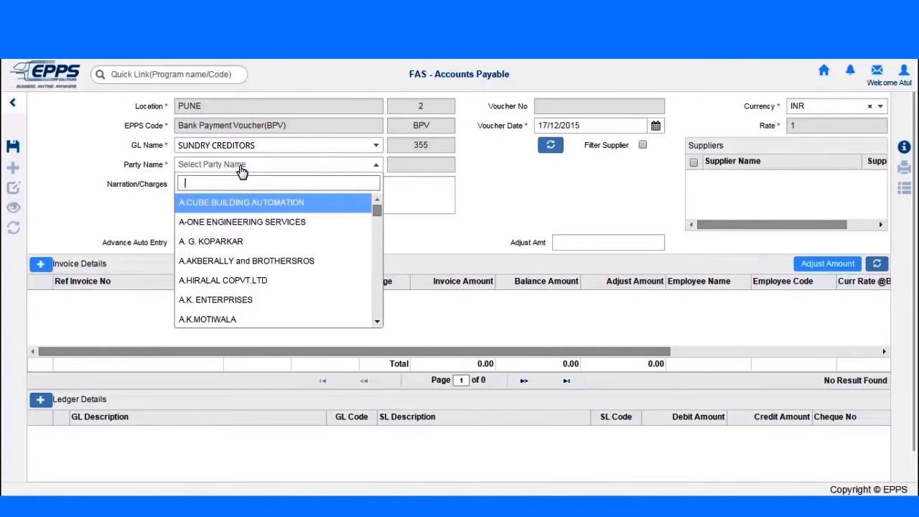
text(dar)
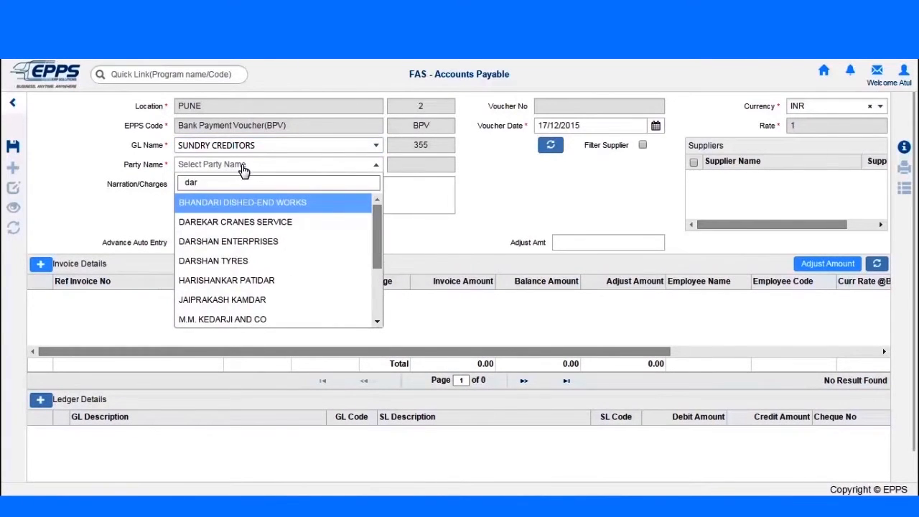
click(245, 242)
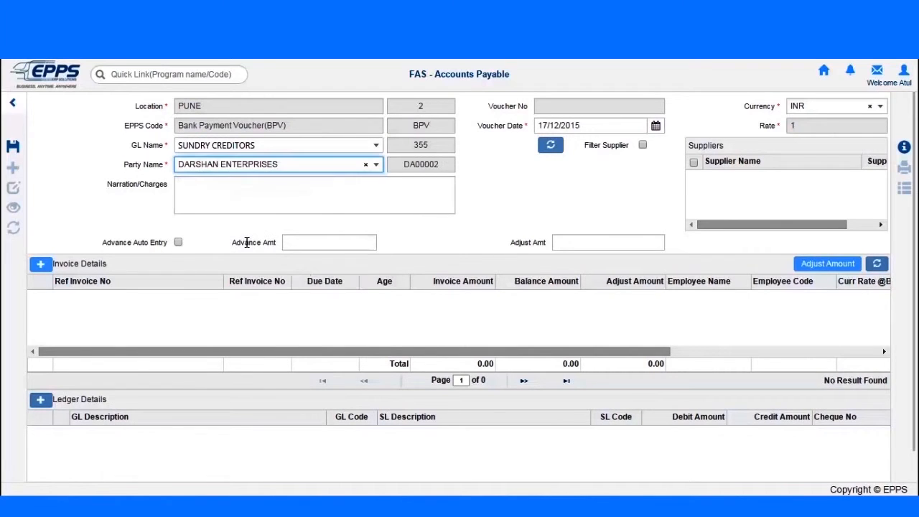
Enter the voucher narration "paid to darshan ent. dec15" and keep INR as the currency.
click(248, 203)
text(paid to darshan ent)
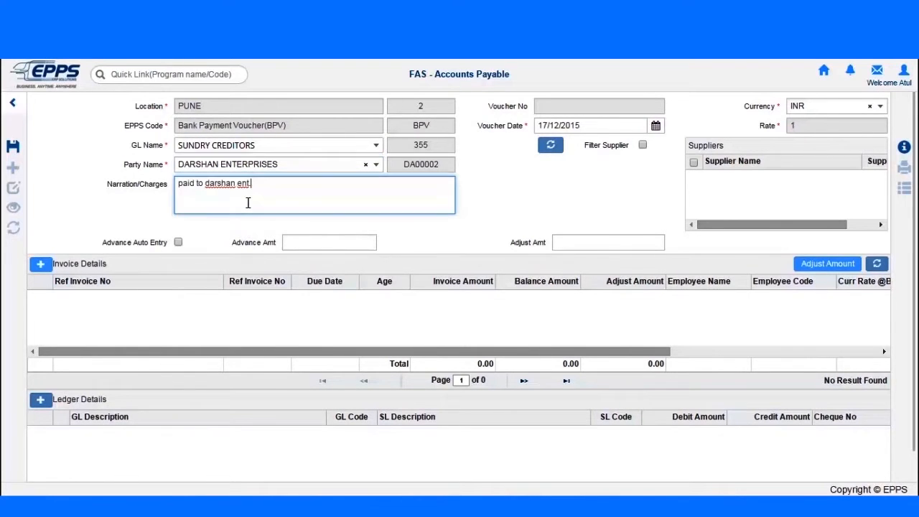
text(. dec15)
click(808, 109)
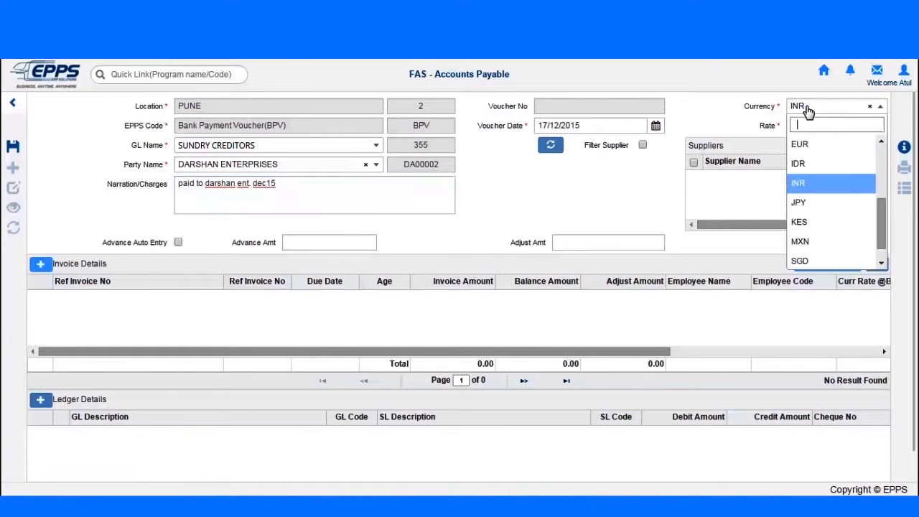
click(827, 111)
Add invoice DEP/DEC15/012 to the voucher's invoice details and adjust 100800 against it.
click(41, 267)
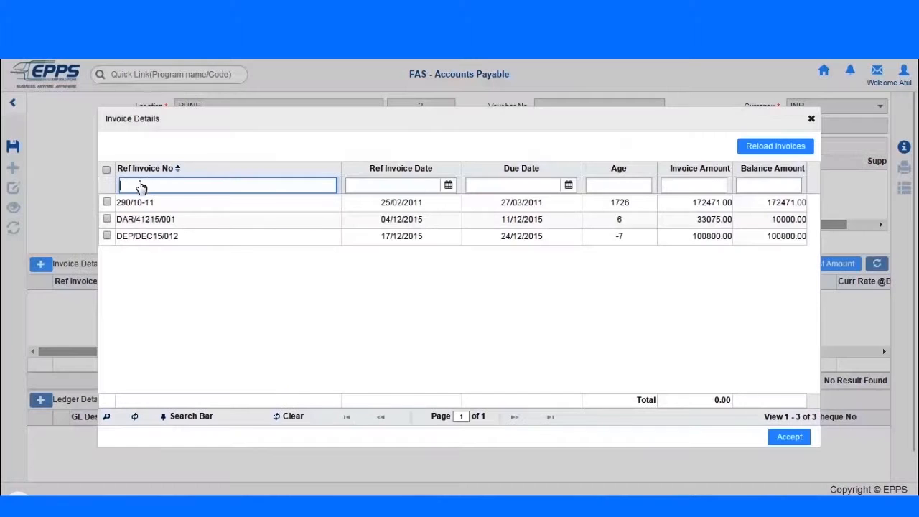
click(223, 243)
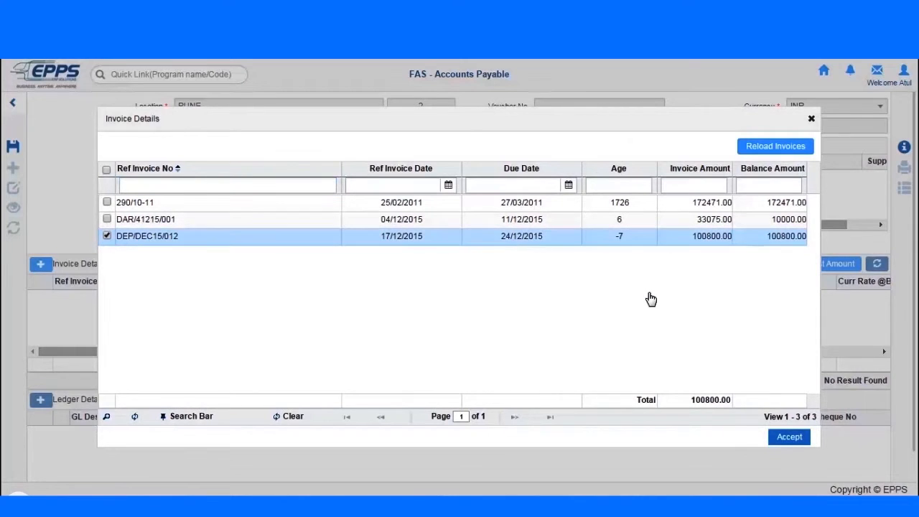
click(790, 437)
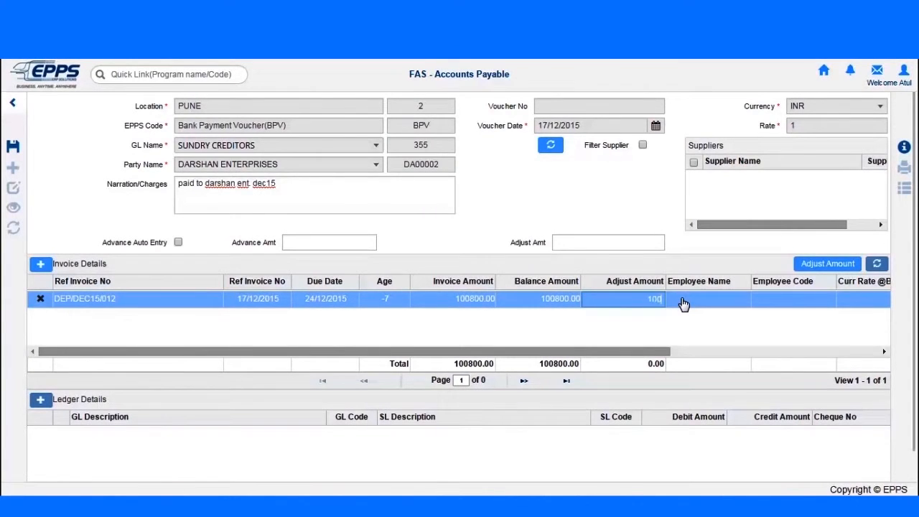
click(830, 265)
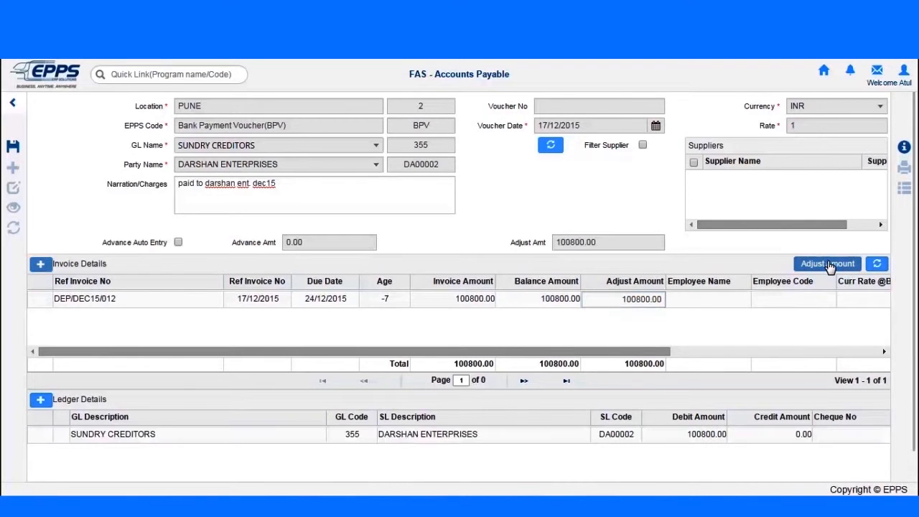
Start a ledger entry with GL name CASH CREDIT, SL name SVC BANK CASH CREDIT and a credit amount of 100800.
click(41, 400)
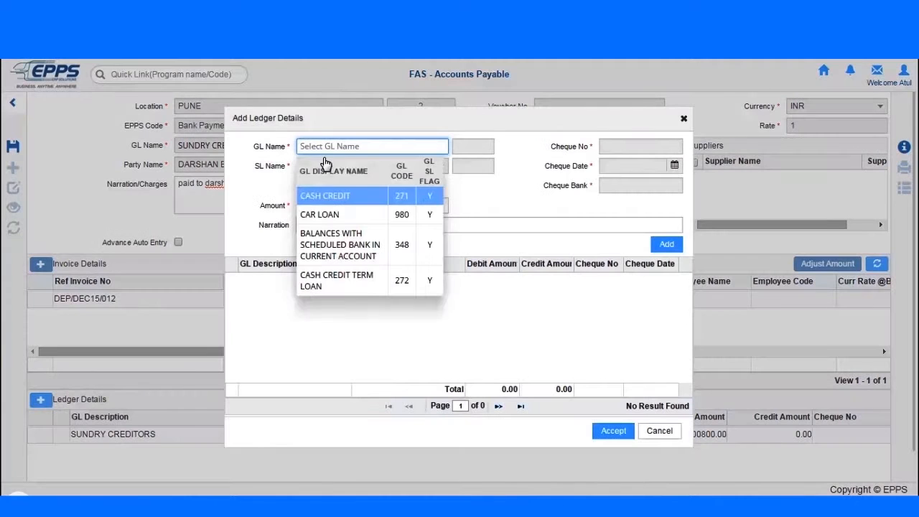
click(327, 197)
click(322, 165)
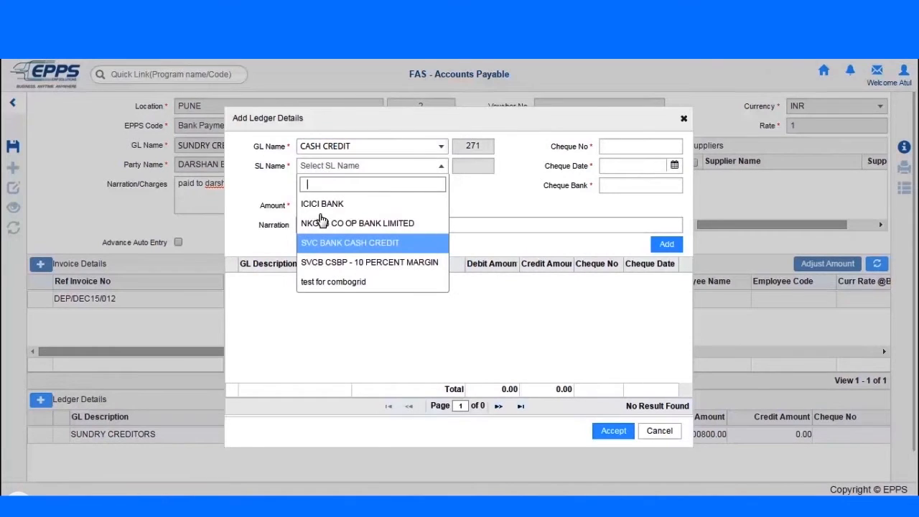
click(323, 241)
text(100800)
Enter the cheque number and cheque date 17/12/2015, then add the ledger entry and accept it into the voucher.
click(621, 147)
text(548975)
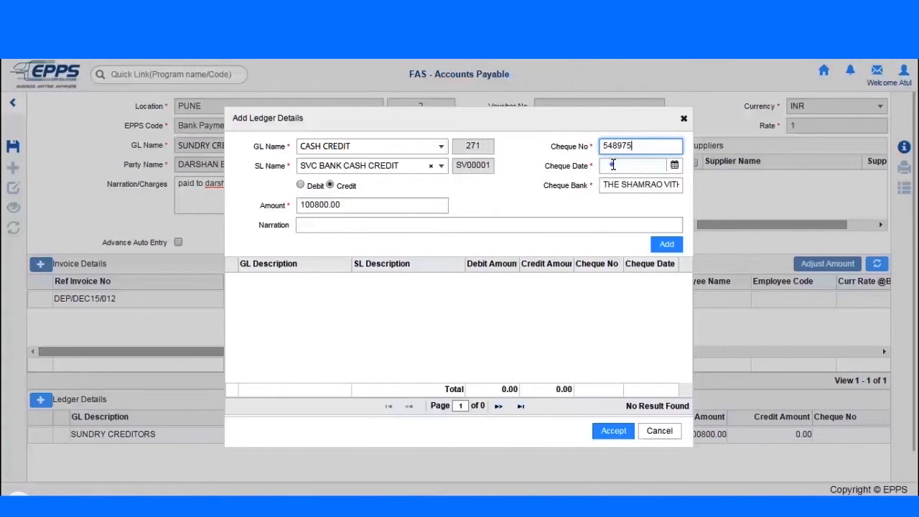
click(613, 166)
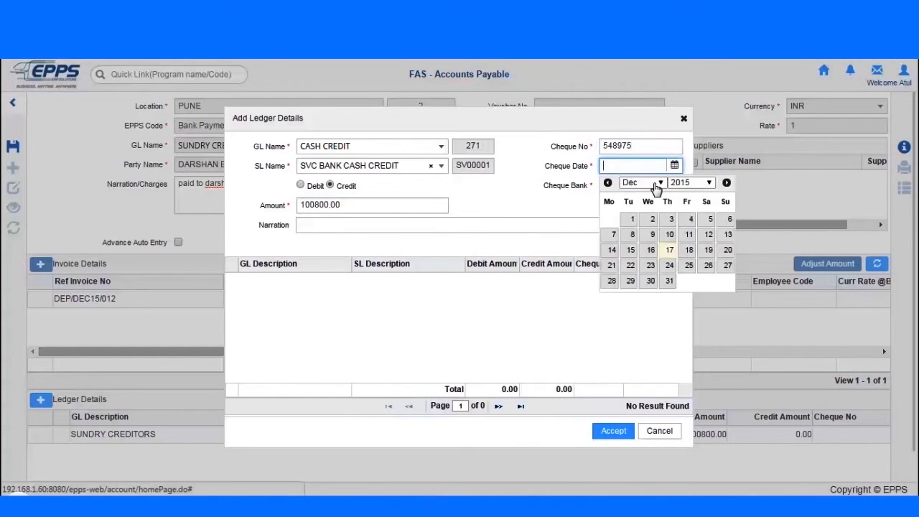
click(669, 230)
click(668, 248)
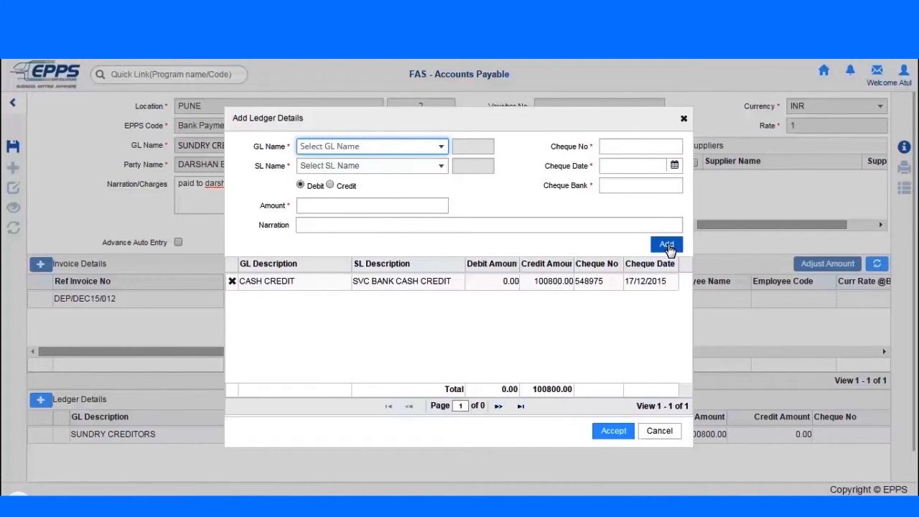
click(614, 431)
Save the bank payment voucher and return to the home page.
scroll(97, 156, down, 2)
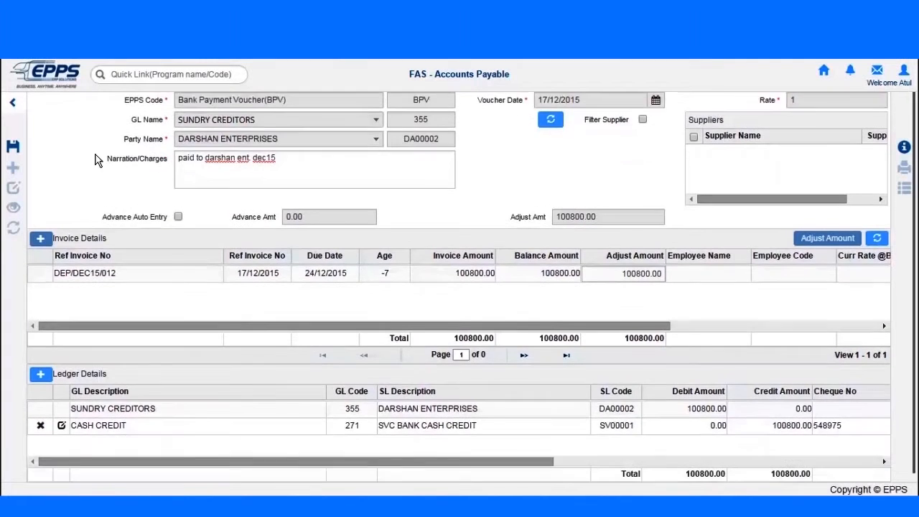
click(13, 146)
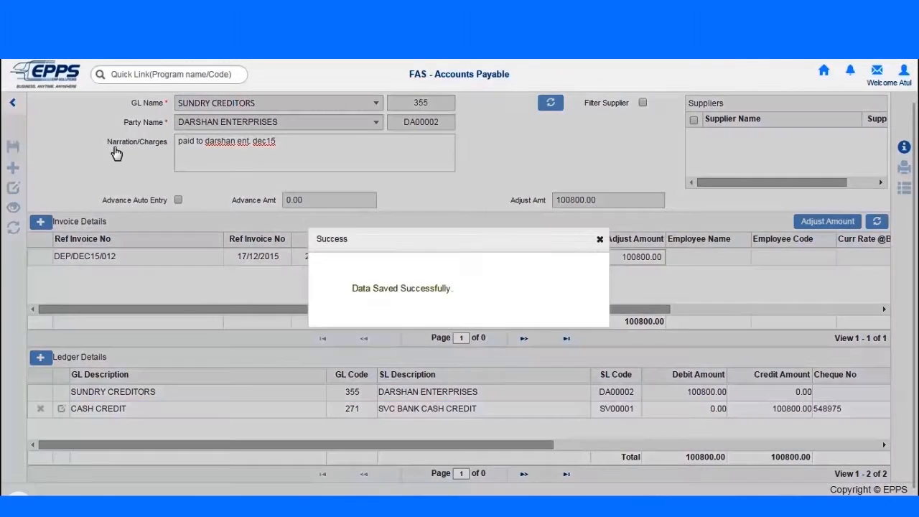
click(600, 240)
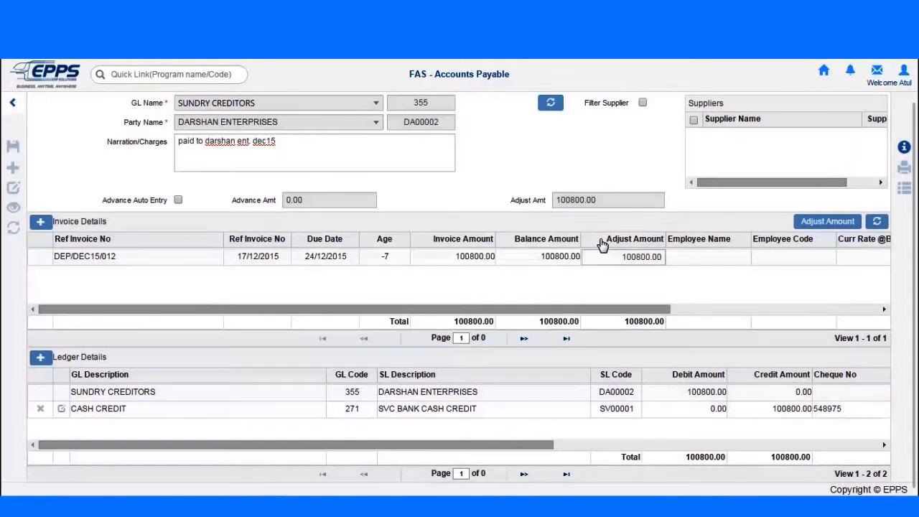
click(821, 72)
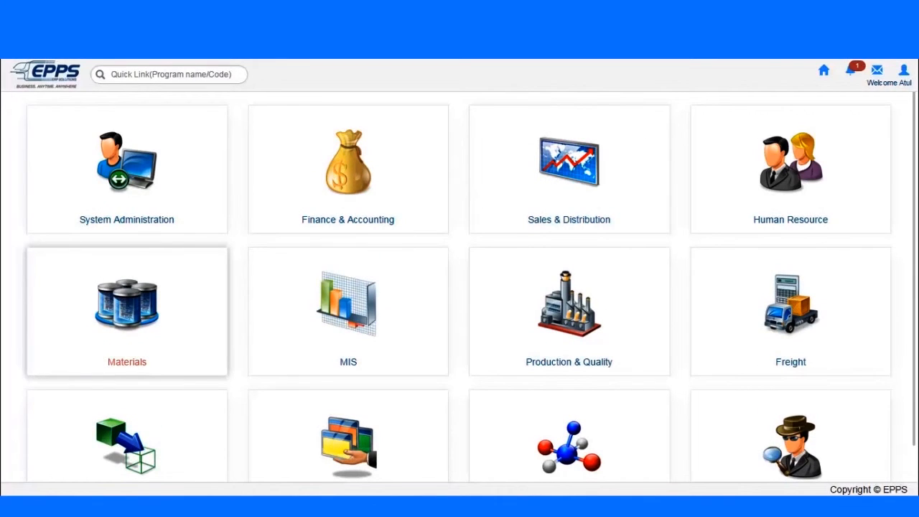
Change the interface language to Hindi in the user profile settings.
click(905, 71)
click(844, 264)
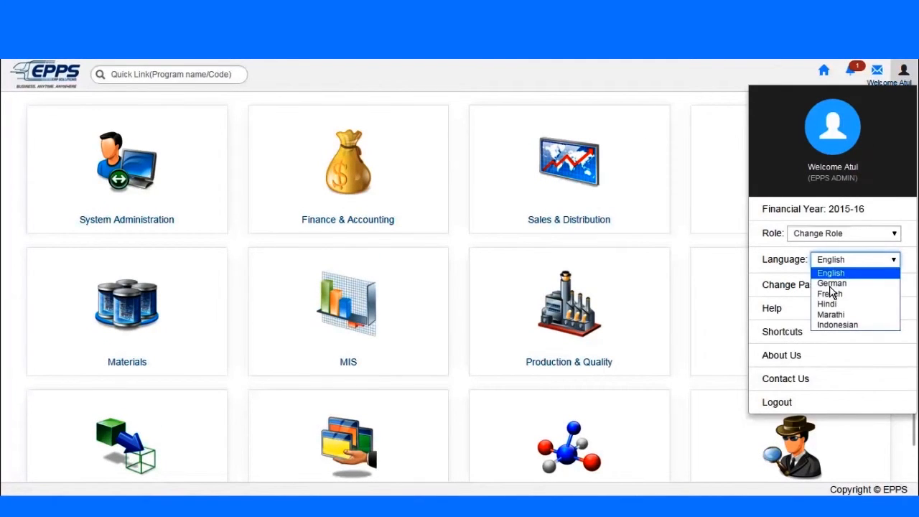
click(828, 304)
Create a new Materials requisition for location PUNE with the code REQ OF CONSUMABLES.
click(186, 315)
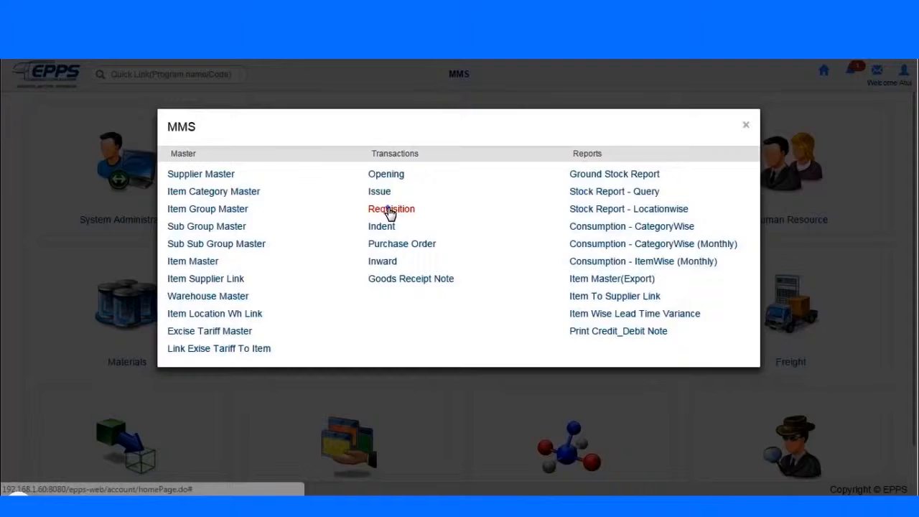
click(390, 208)
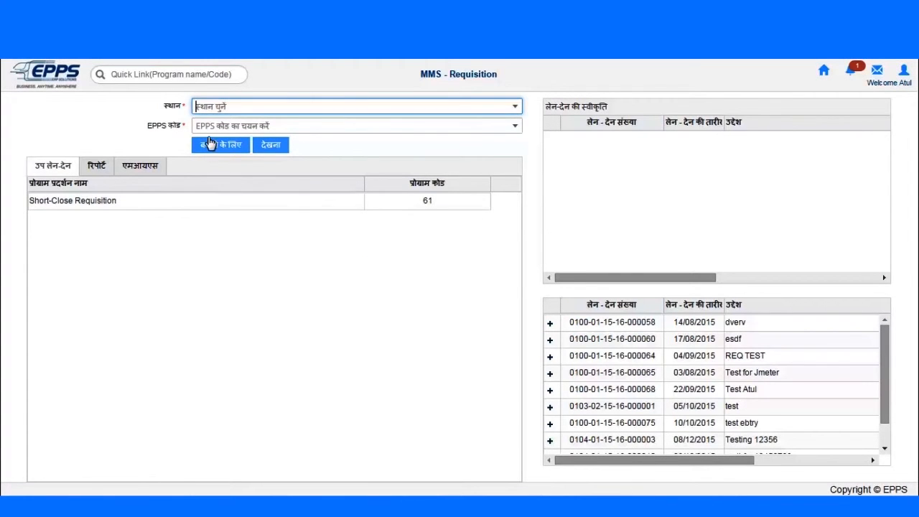
click(205, 108)
click(217, 157)
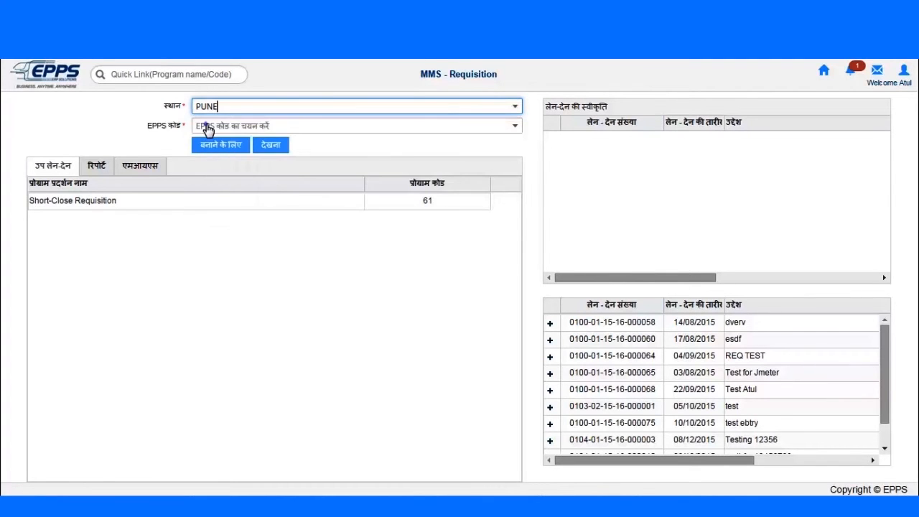
click(205, 124)
click(230, 192)
click(215, 146)
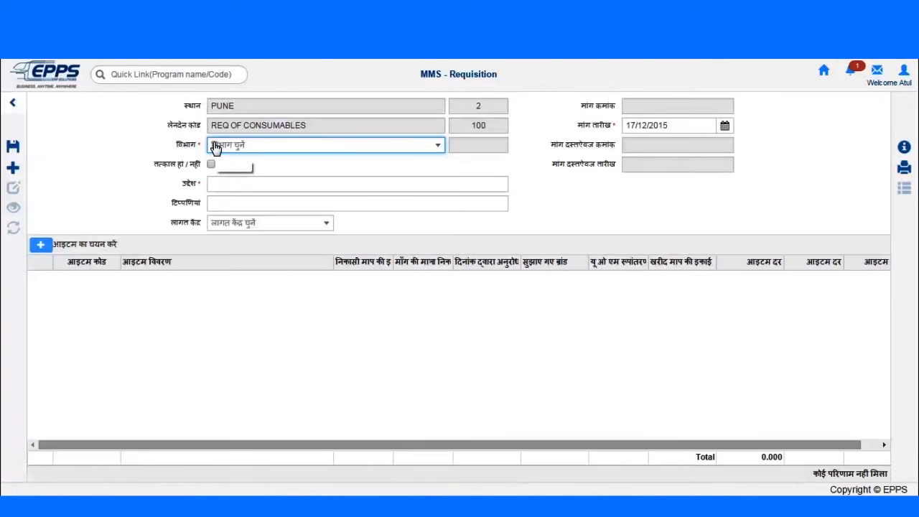